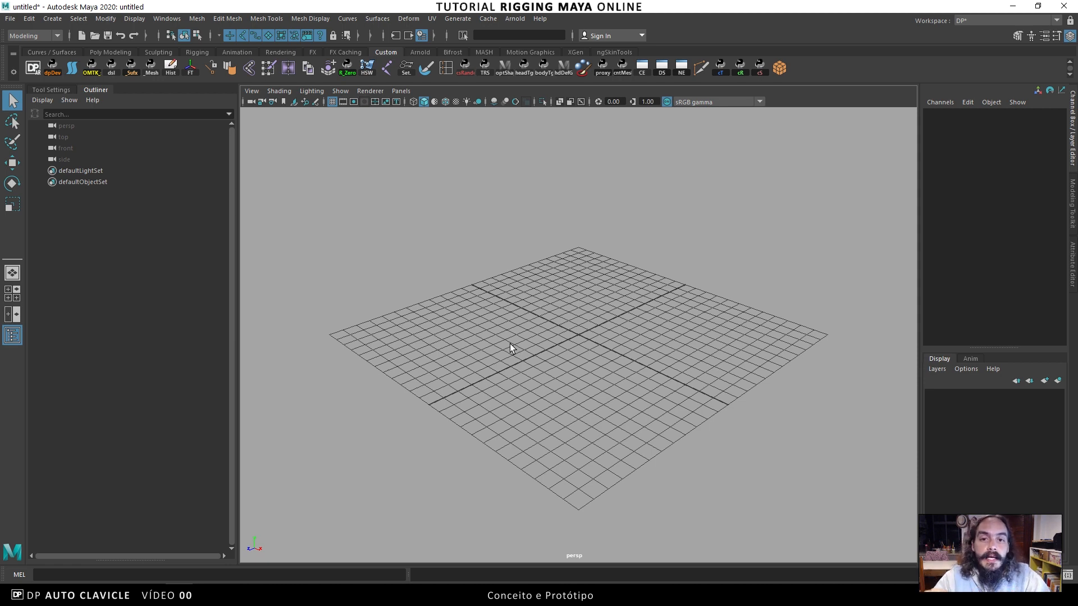
# Open the scene tmp_autoClavicle_01.ma from the Desktop, discarding changes to the untitled scene
pyautogui.click(94, 34)
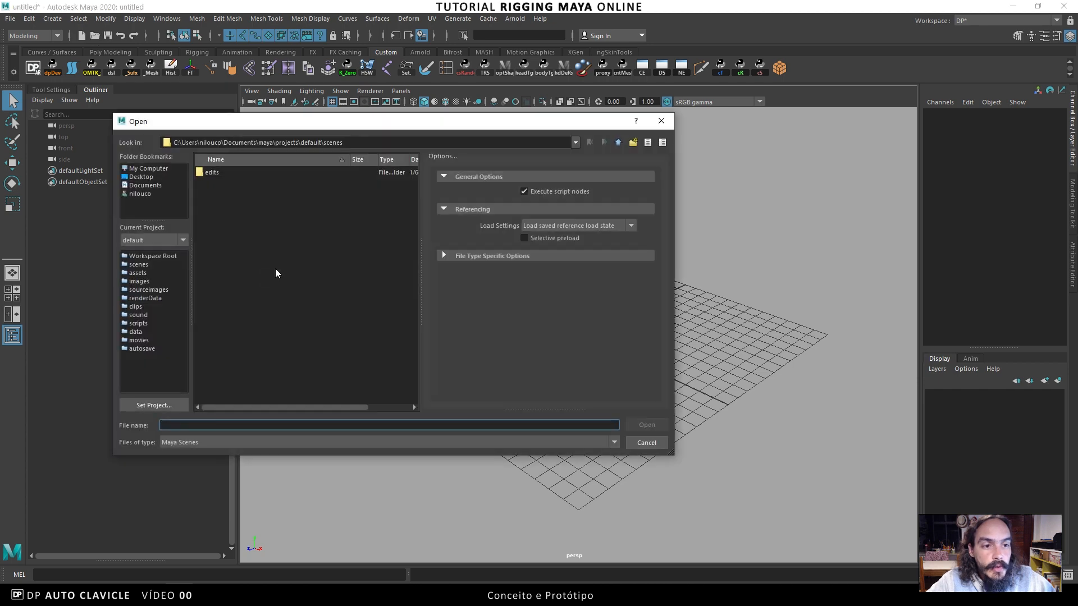
pyautogui.click(150, 178)
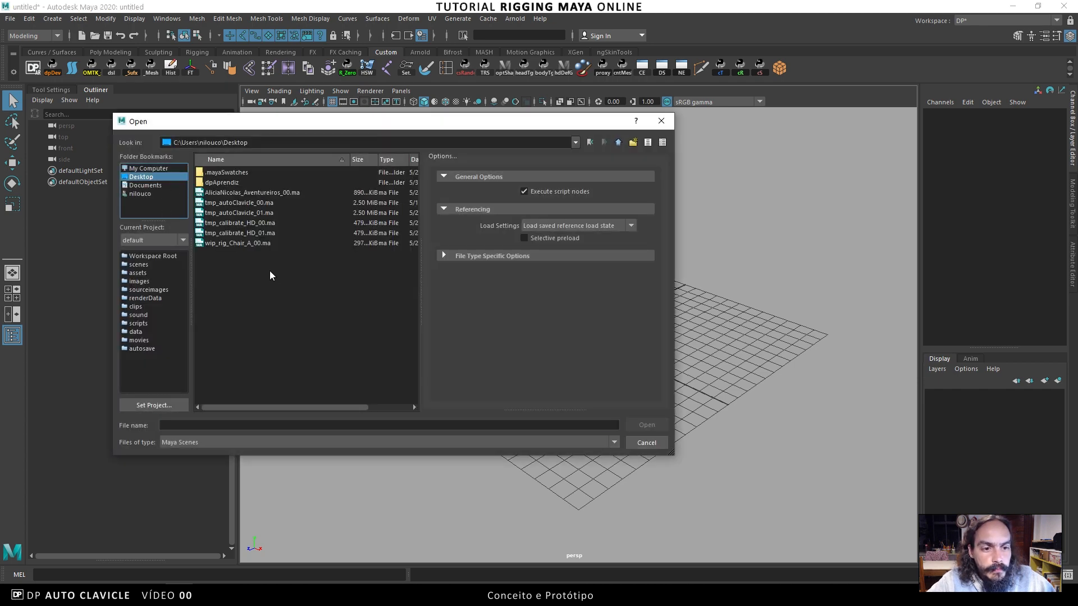
pyautogui.click(240, 214)
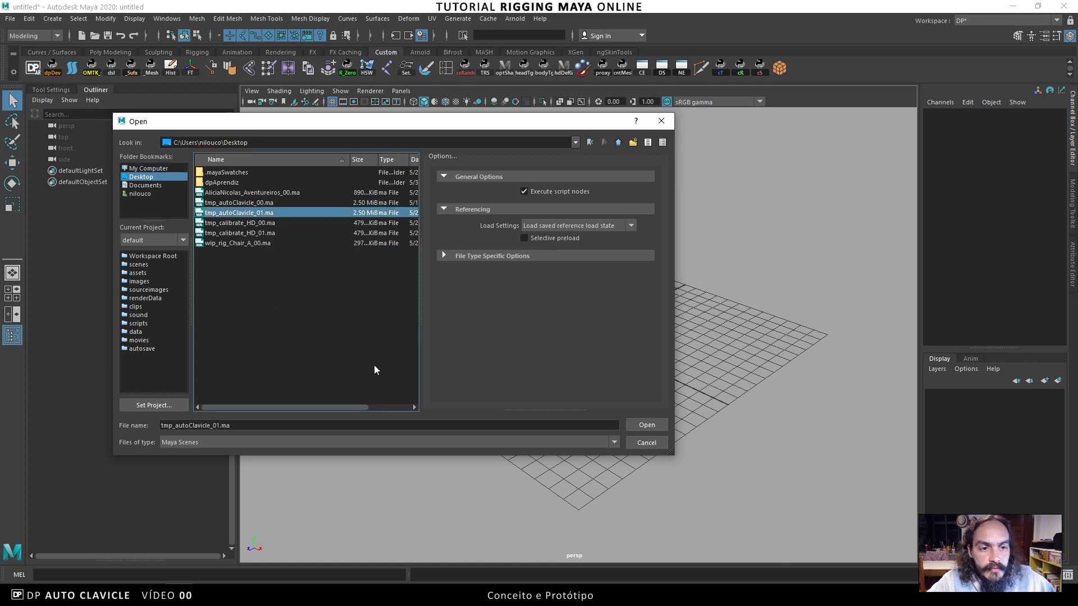
pyautogui.click(650, 426)
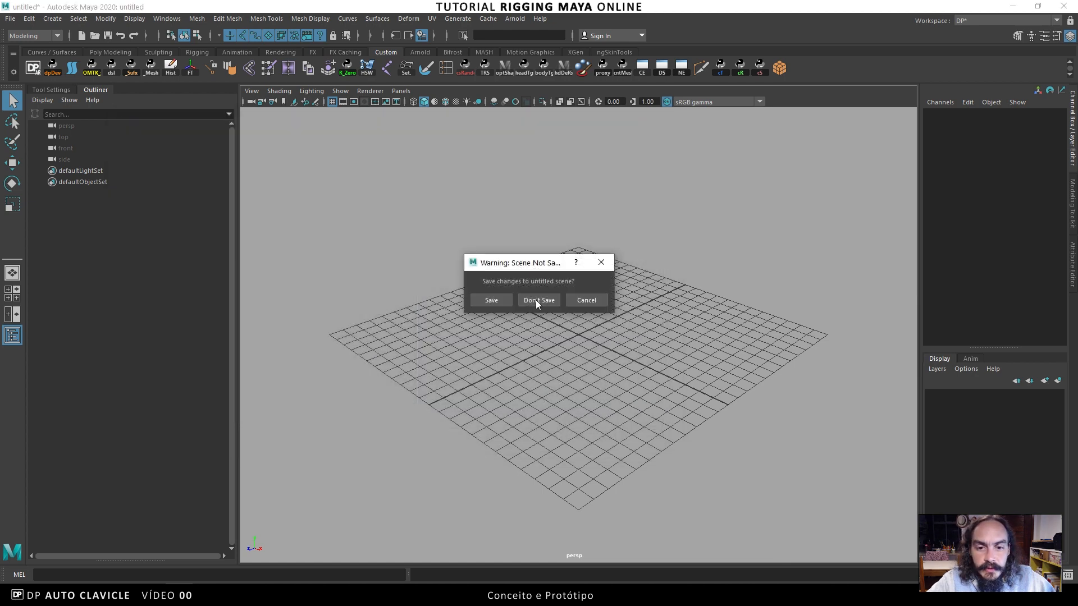
pyautogui.click(534, 298)
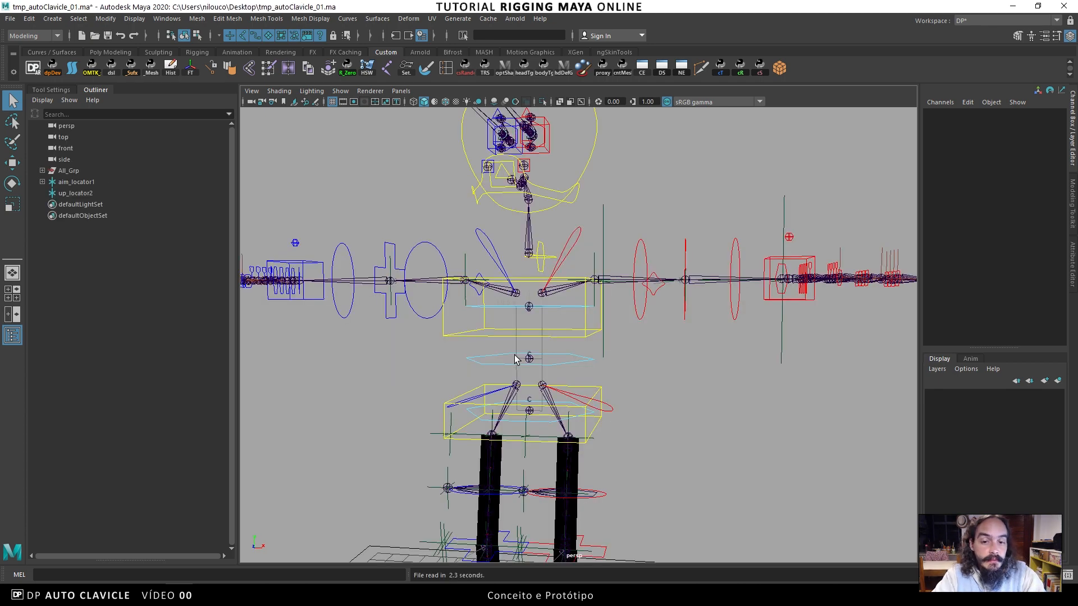
# Inspect the left clavicle control's attributes and lower L_Arm_Wrist_Ik_Ctrl to about X -2.469, Y -4.902, Z 0.645
pyautogui.click(572, 241)
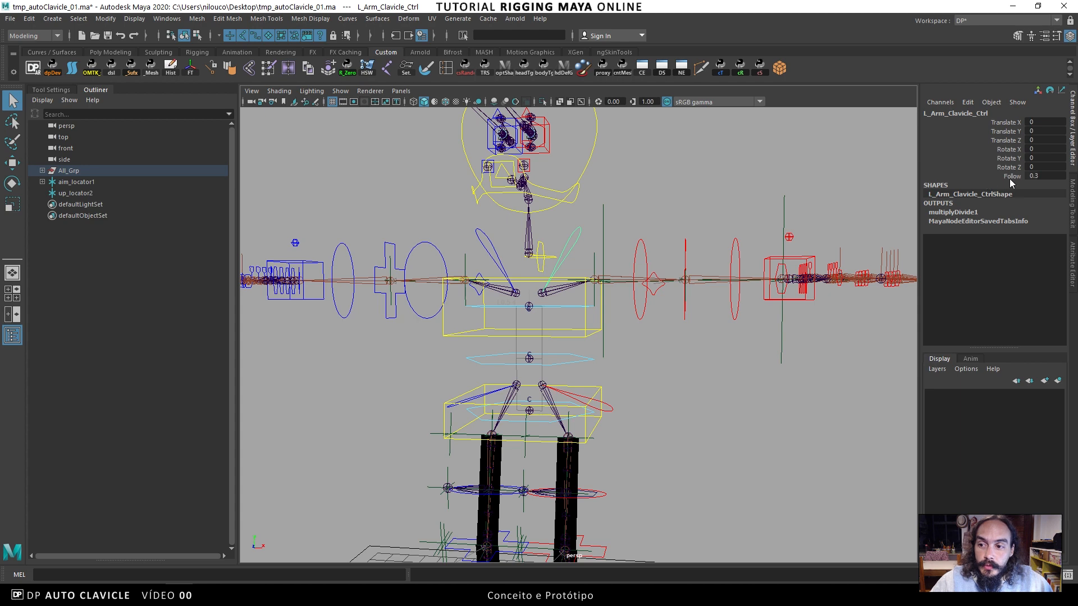
pyautogui.click(796, 260)
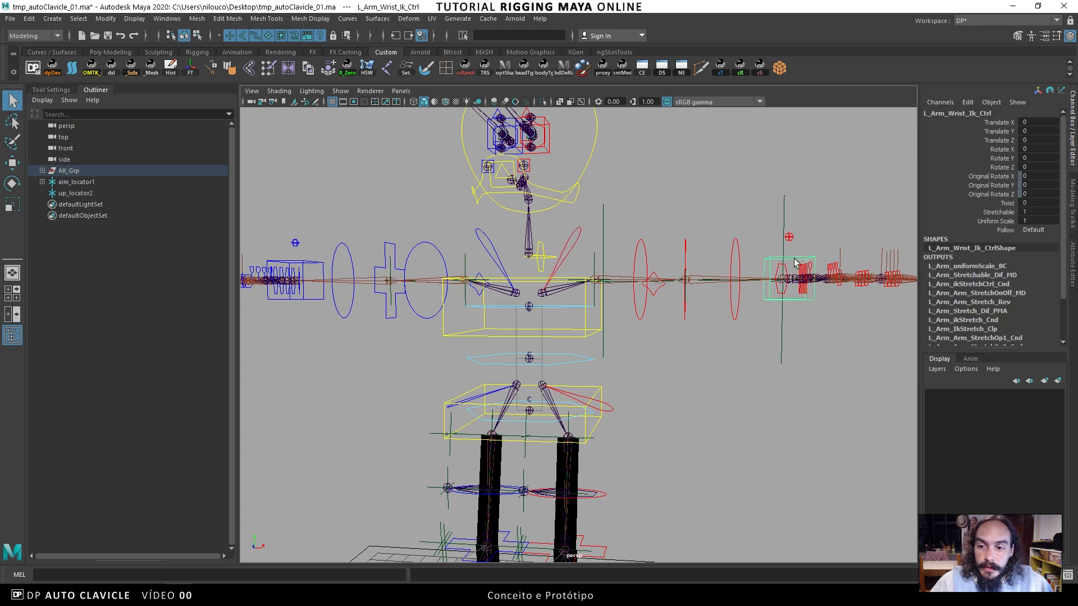
pyautogui.press('w')
pyautogui.moveTo(786, 298); pyautogui.dragTo(719, 417)
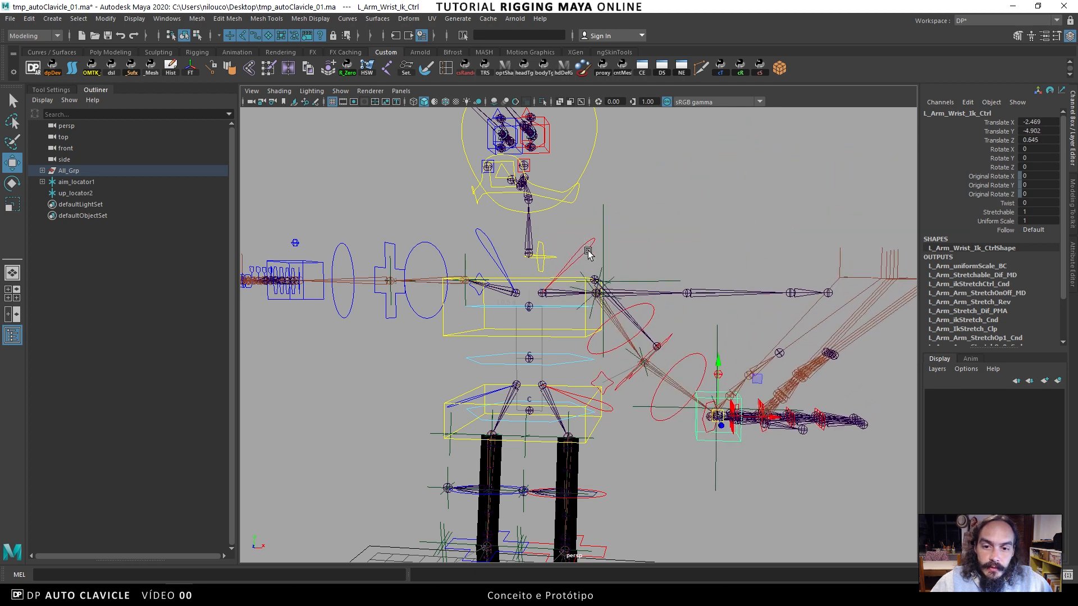
# Set Follow to 0 on L_Arm_Clavicle_Ctrl and raise the left wrist IK control to test the arm
pyautogui.click(588, 252)
pyautogui.click(1011, 176)
pyautogui.moveTo(904, 193); pyautogui.dragTo(704, 231, button='middle')
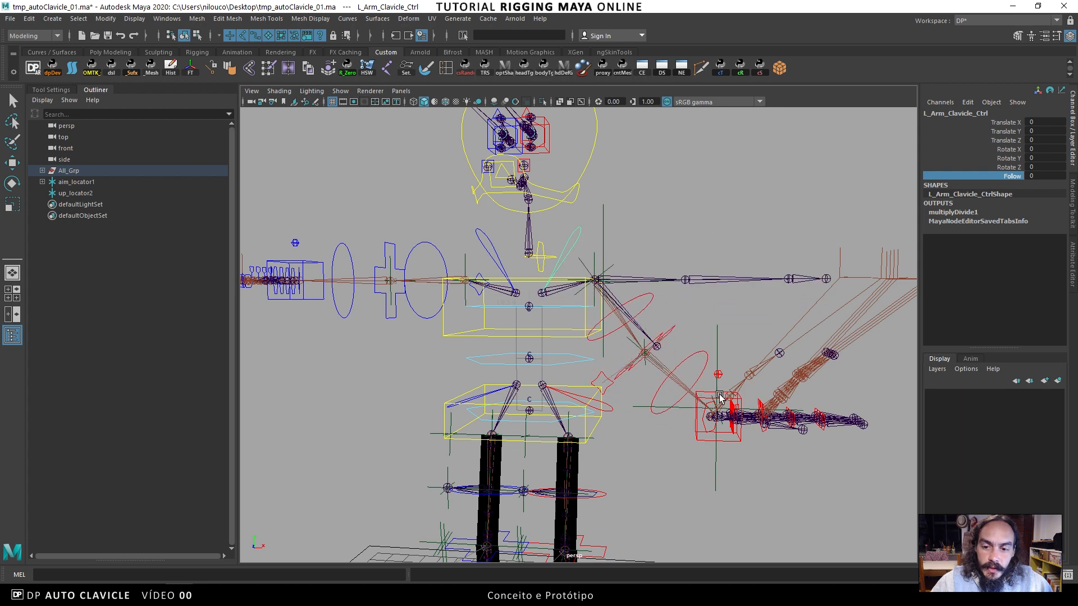
pyautogui.click(704, 387)
pyautogui.click(714, 401)
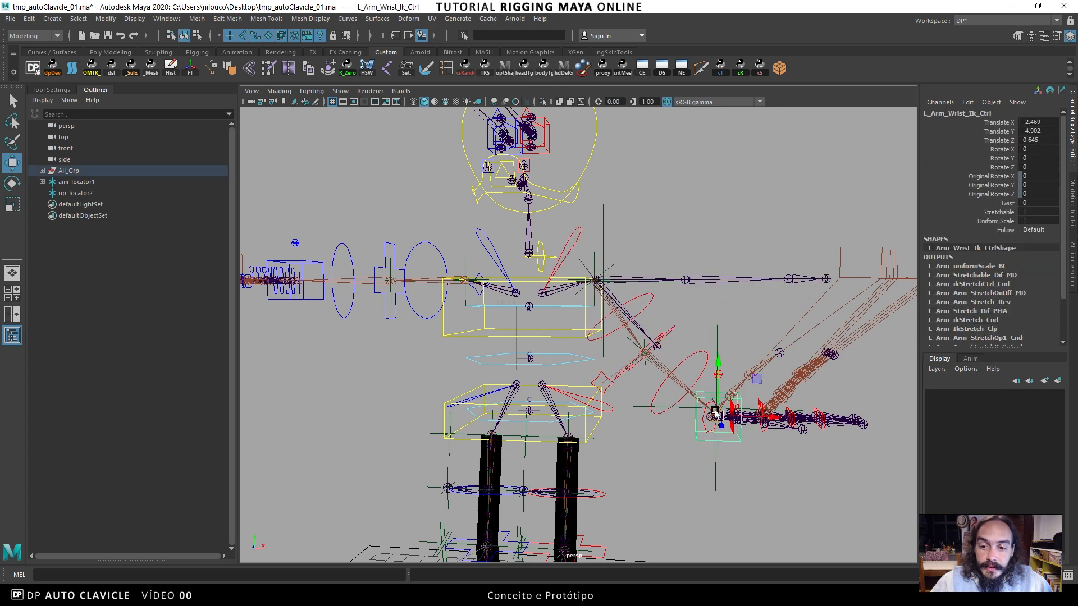
pyautogui.moveTo(714, 401); pyautogui.dragTo(753, 222)
# Undo the wrist control move and the Follow change on the left clavicle control
pyautogui.hotkey('ctrl', 'z')
pyautogui.hotkey('ctrl', 'z')
pyautogui.hotkey('ctrl', 'z')
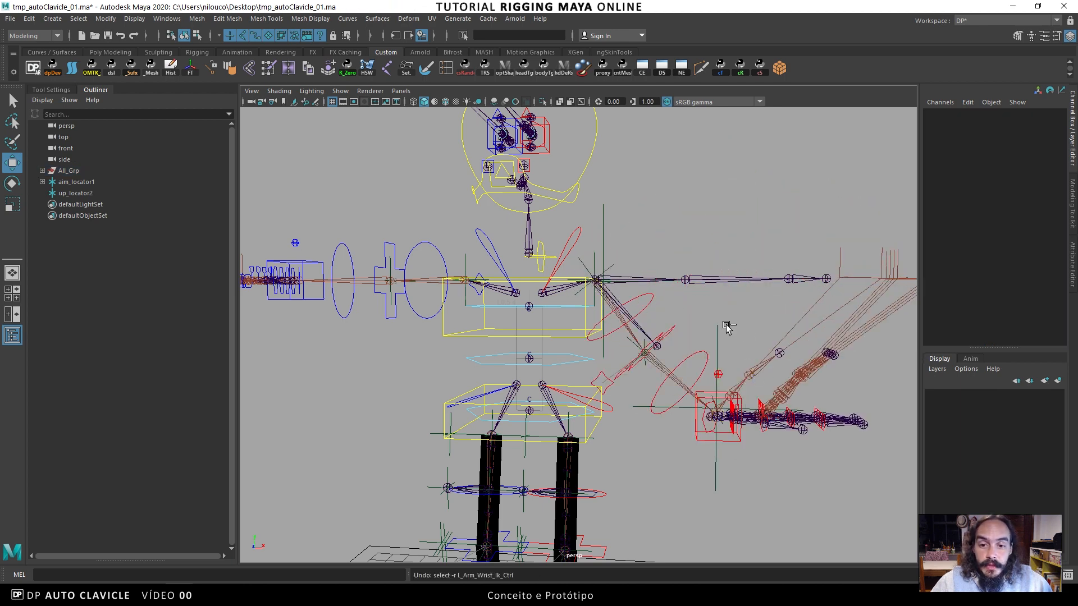
pyautogui.hotkey('ctrl', 'z')
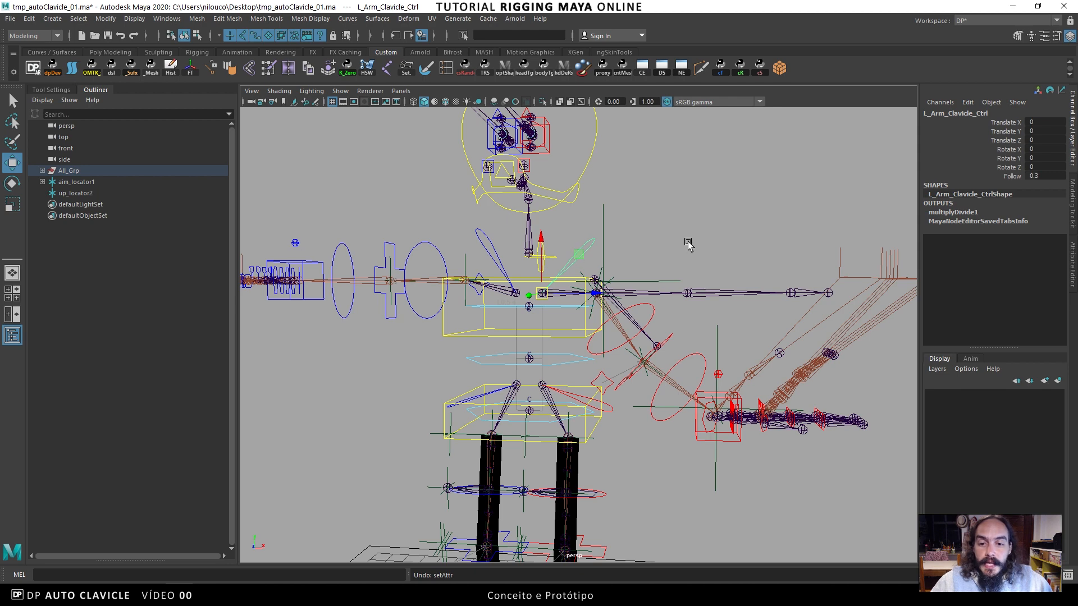
# Reset Translate X, Y and Z of L_Arm_Wrist_Ik_Ctrl to 0
pyautogui.click(708, 394)
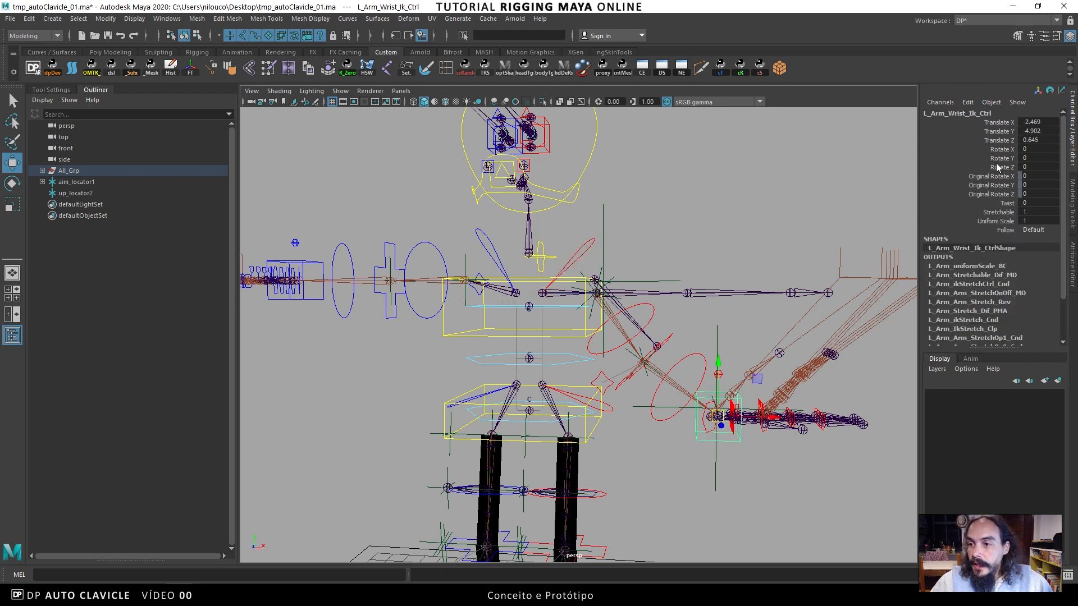
pyautogui.moveTo(1038, 121); pyautogui.dragTo(1039, 140)
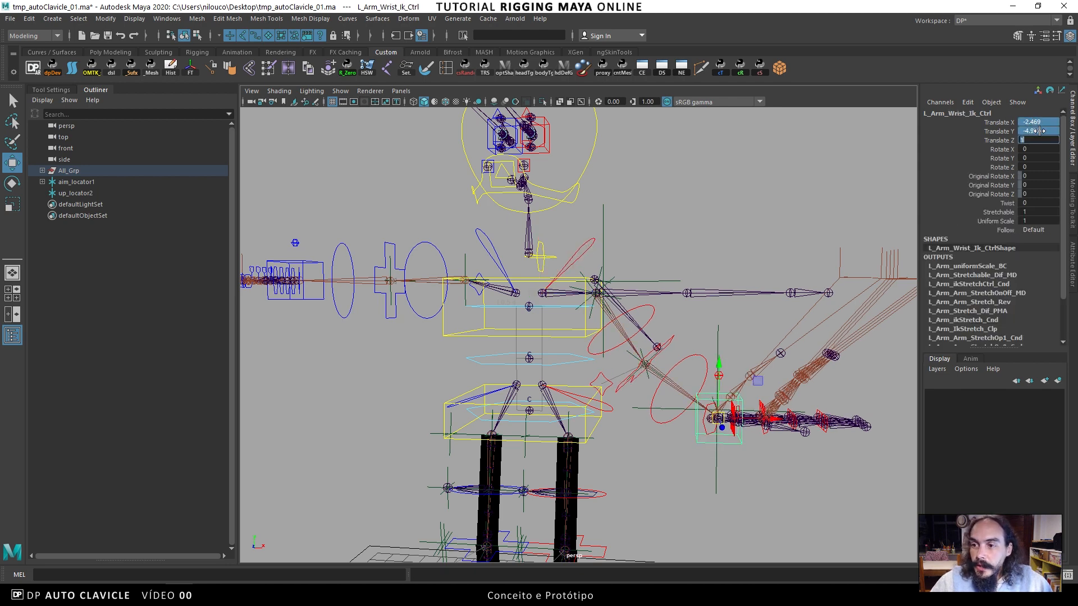
pyautogui.press('Return')
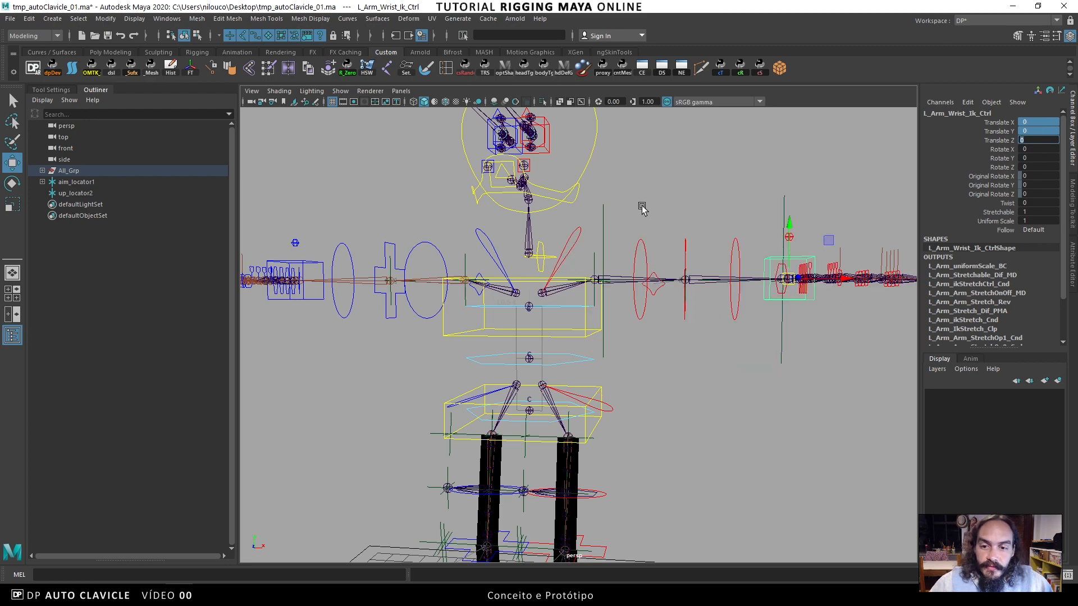
# Reveal L_Arm_Clavicle_Ctrl in the Outliner, select its parent group1 and widen the Outliner to read the full hierarchy names
pyautogui.click(671, 205)
pyautogui.keyDown('alt'); pyautogui.moveTo(671, 204); pyautogui.dragTo(659, 256); pyautogui.keyUp('alt')
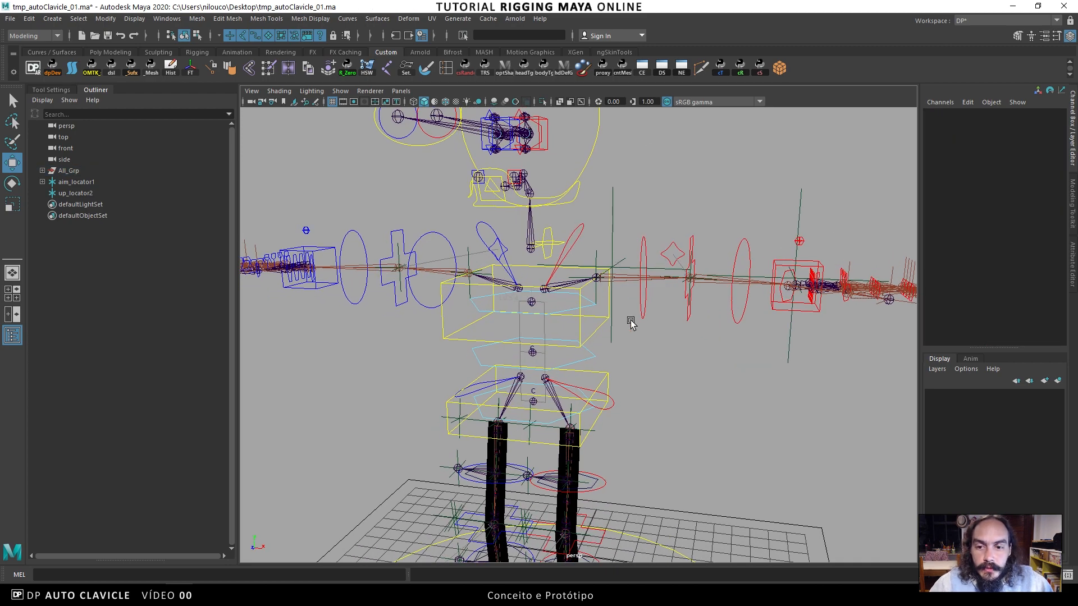
pyautogui.moveTo(630, 320)
pyautogui.keyDown('alt'); pyautogui.mouseDown()
pyautogui.moveTo(645, 328)
pyautogui.moveTo(636, 330)
pyautogui.mouseUp(); pyautogui.keyUp('alt')
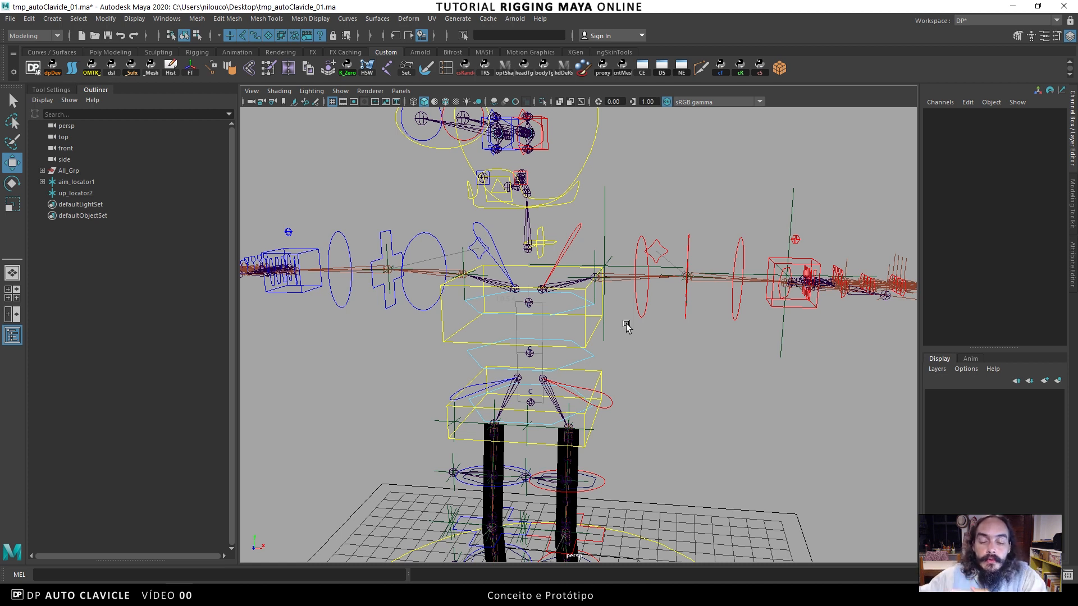
pyautogui.click(559, 221)
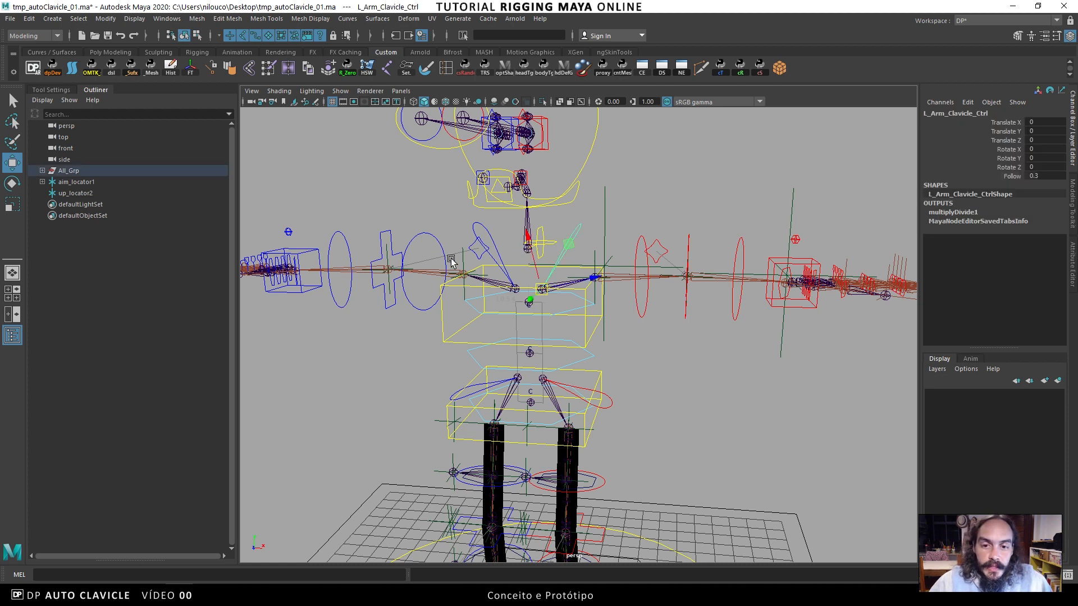
pyautogui.press('f')
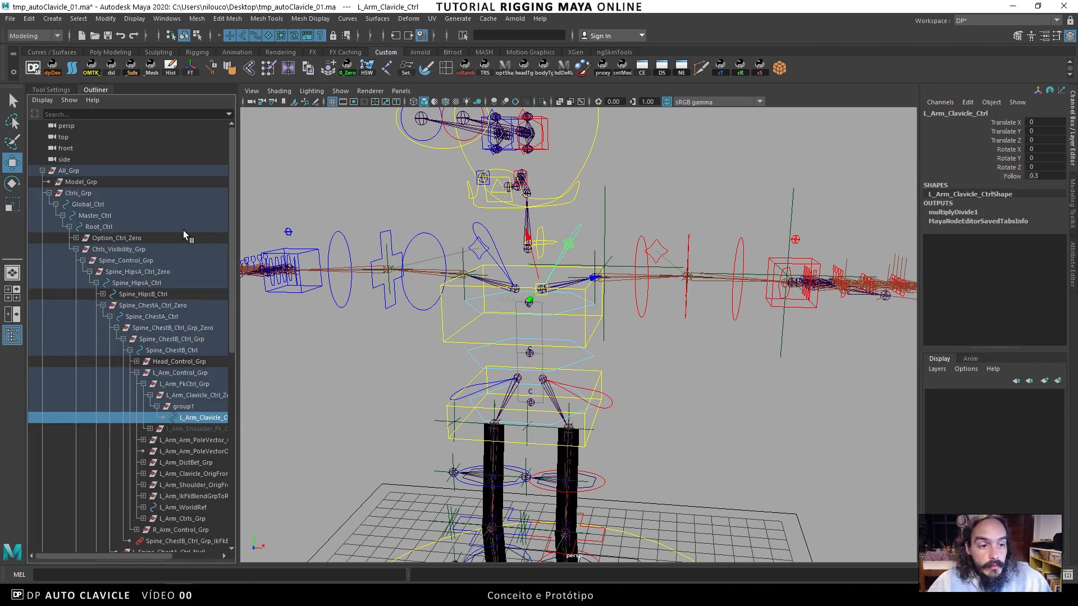
pyautogui.click(203, 407)
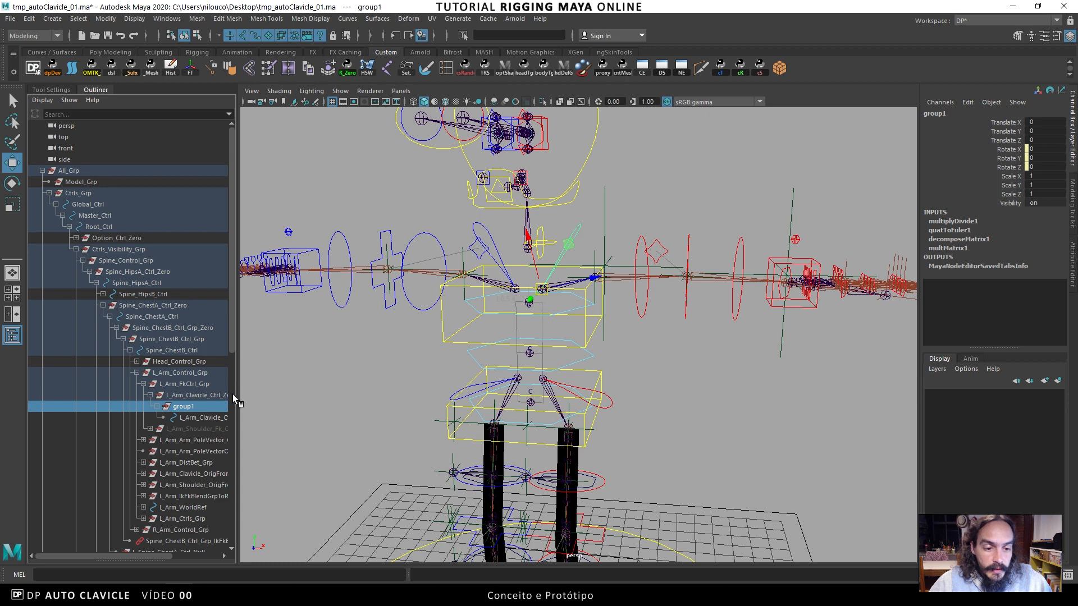
pyautogui.scroll(-5, 232, 394)
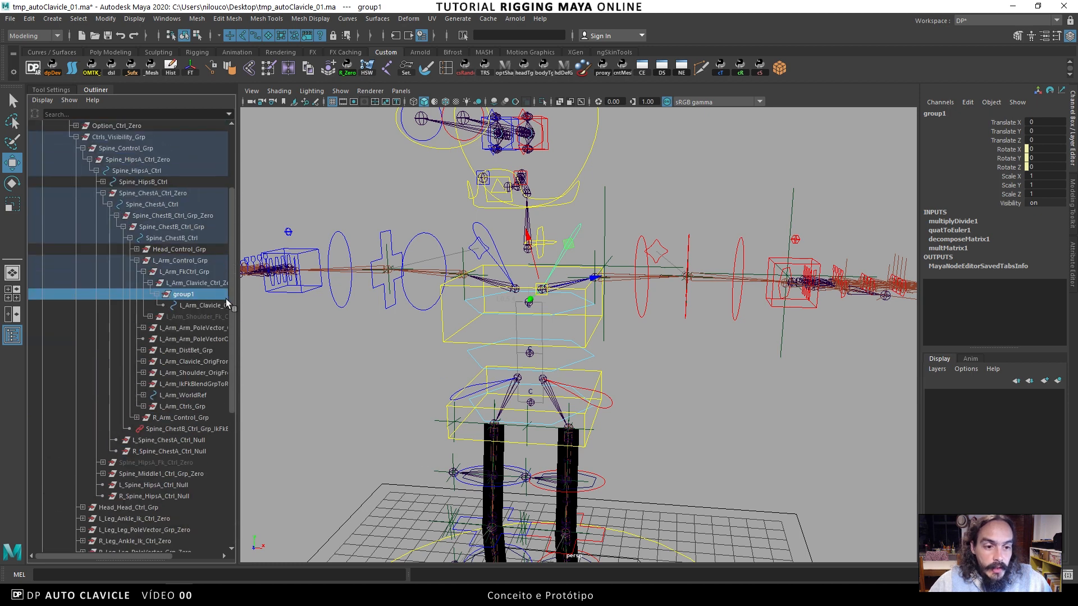
pyautogui.moveTo(234, 298); pyautogui.dragTo(298, 297)
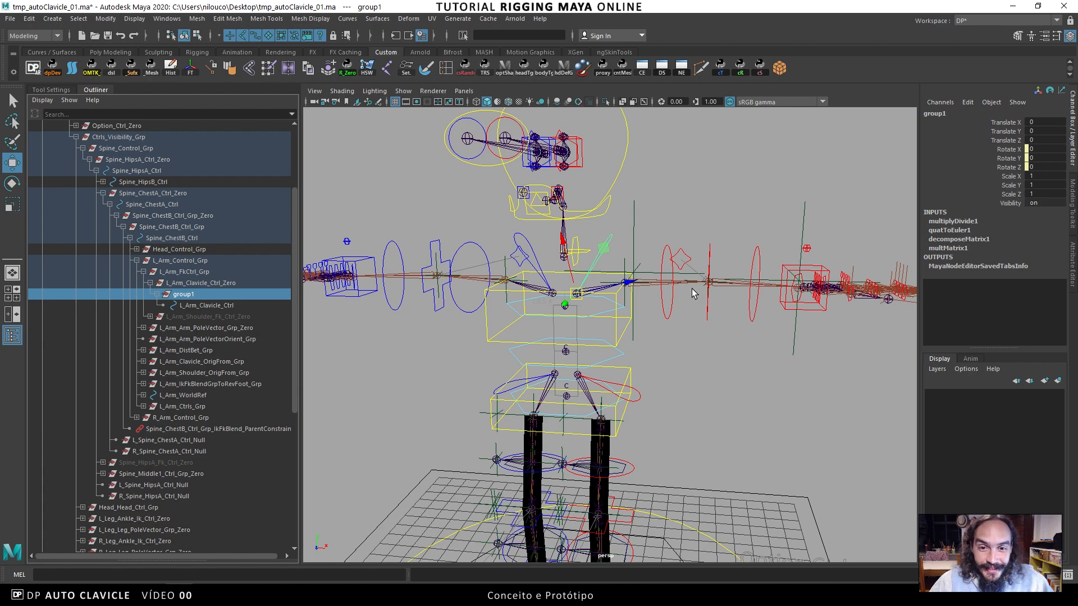
# Lower the left wrist IK control to about X -1.806, Y -4.258, Z 1.1 and select the L_Arm_Shoulder_Ik_Jxt joint
pyautogui.click(791, 266)
pyautogui.keyDown('alt'); pyautogui.moveTo(770, 295); pyautogui.dragTo(753, 301); pyautogui.keyUp('alt')
pyautogui.keyDown('alt'); pyautogui.moveTo(752, 301); pyautogui.dragTo(741, 290, button='middle'); pyautogui.keyUp('alt')
pyautogui.keyDown('alt'); pyautogui.moveTo(741, 290); pyautogui.dragTo(731, 393); pyautogui.keyUp('alt')
pyautogui.click(618, 311)
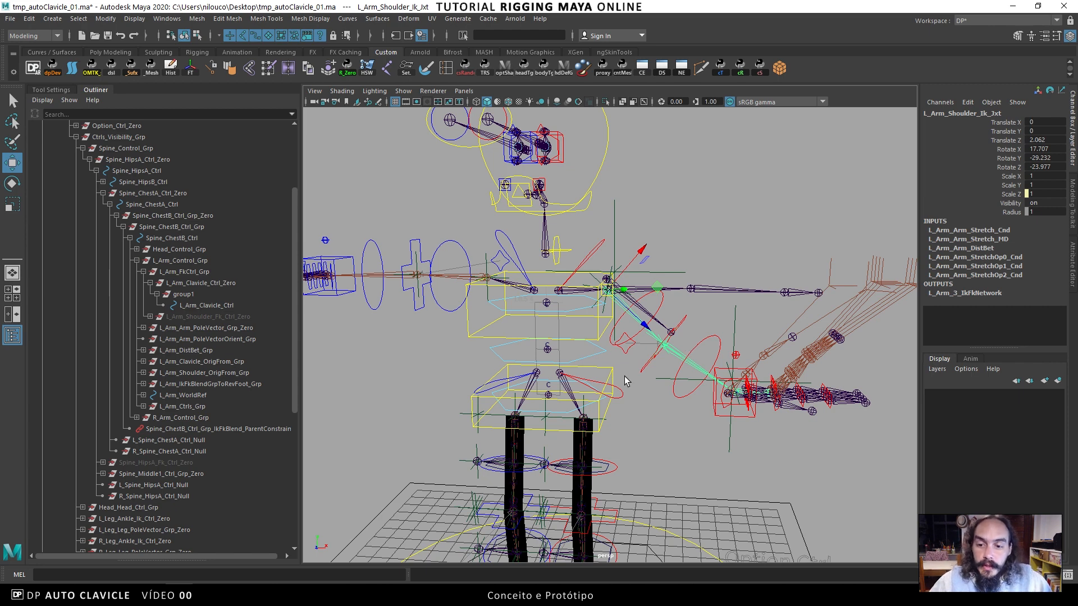
# Raise the left wrist IK control to about X -2.631, Y 3.653, Z -0.46 and select L_Arm_Shoulder_JxtExtra
pyautogui.click(716, 415)
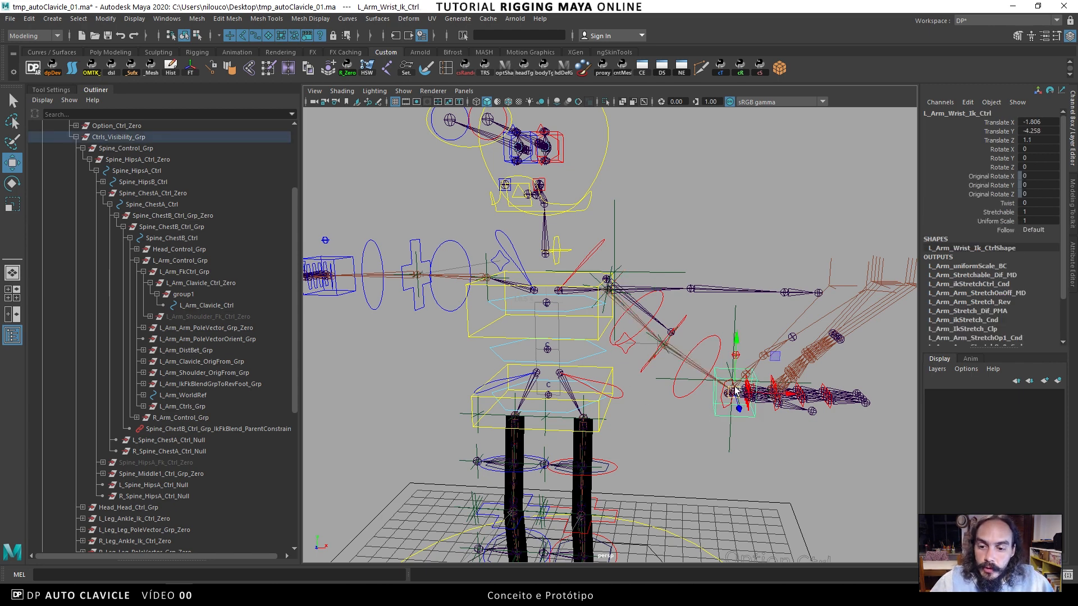
pyautogui.moveTo(735, 391); pyautogui.dragTo(714, 187)
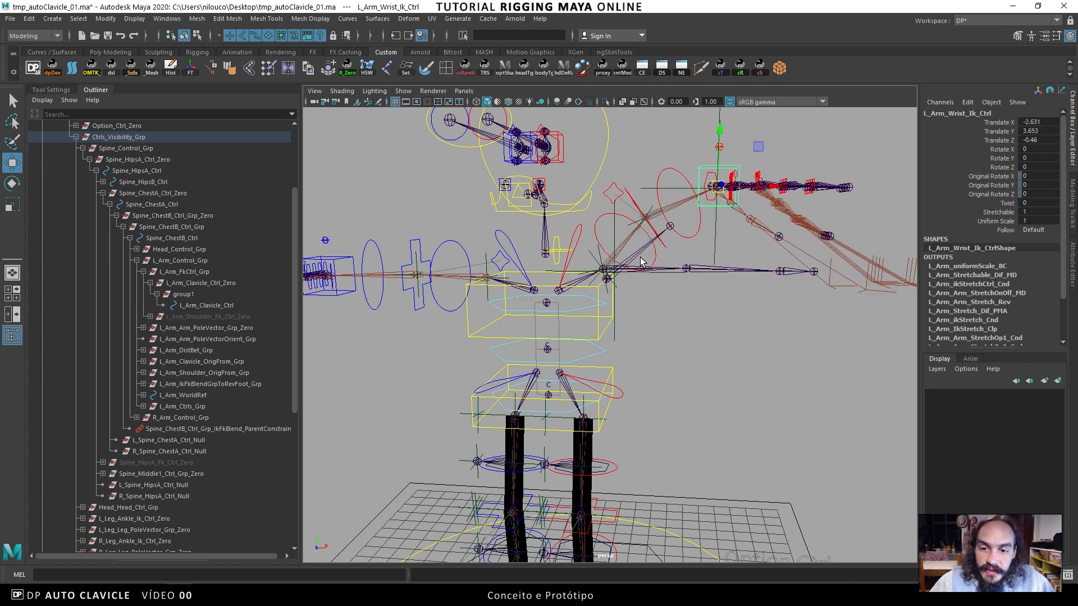
pyautogui.click(714, 187)
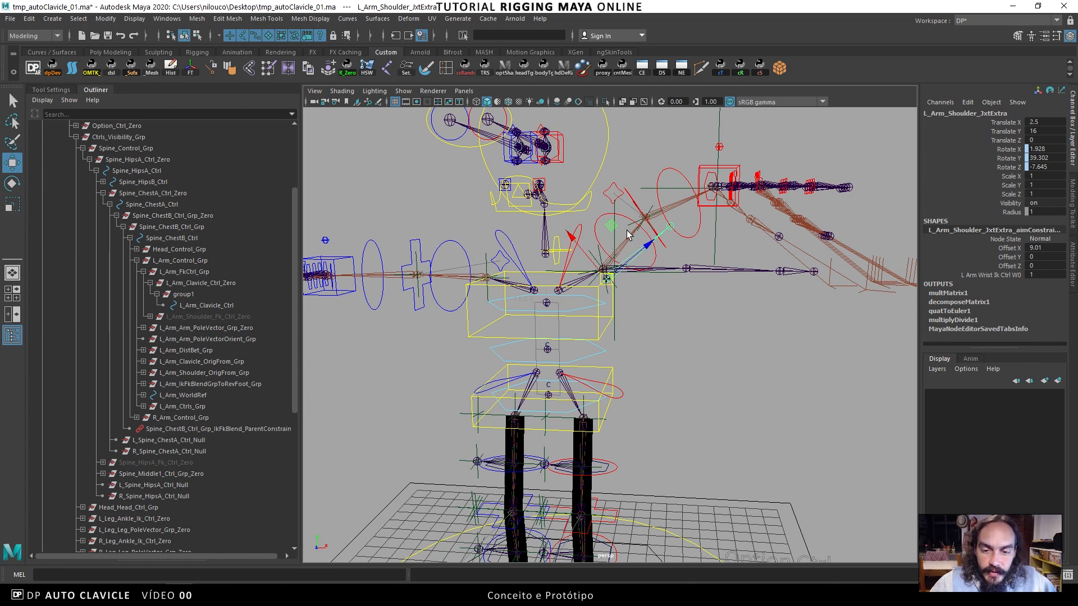
# Rotate Spine_ChestB_Ctrl freely to about X 2.4, Y 2.076, Z -4.018
pyautogui.click(582, 304)
pyautogui.press('e')
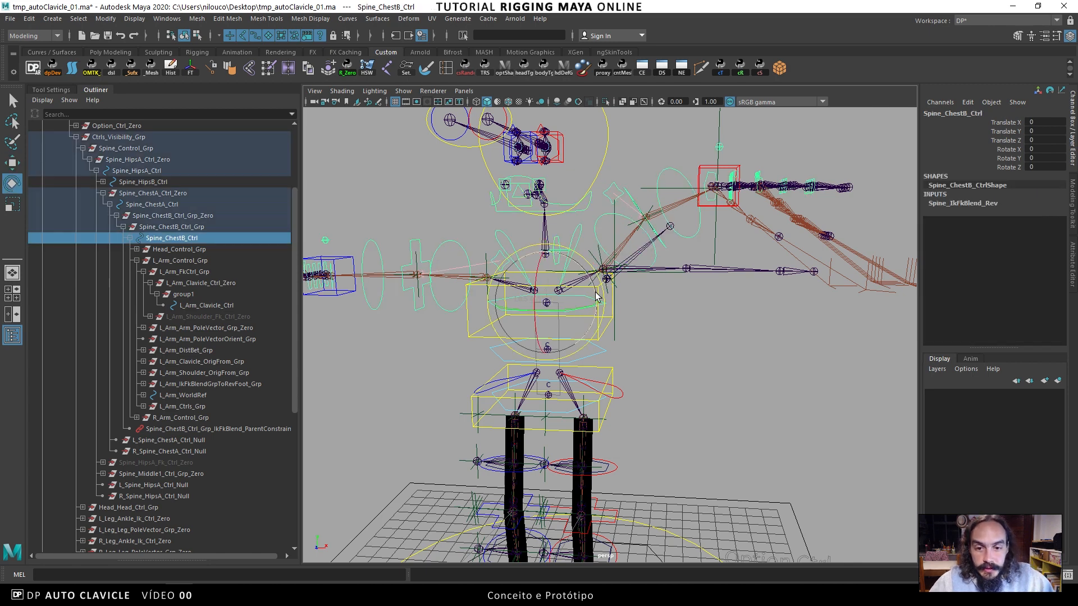
pyautogui.moveTo(594, 273)
pyautogui.mouseDown()
pyautogui.moveTo(556, 289)
pyautogui.moveTo(611, 269)
pyautogui.mouseUp()
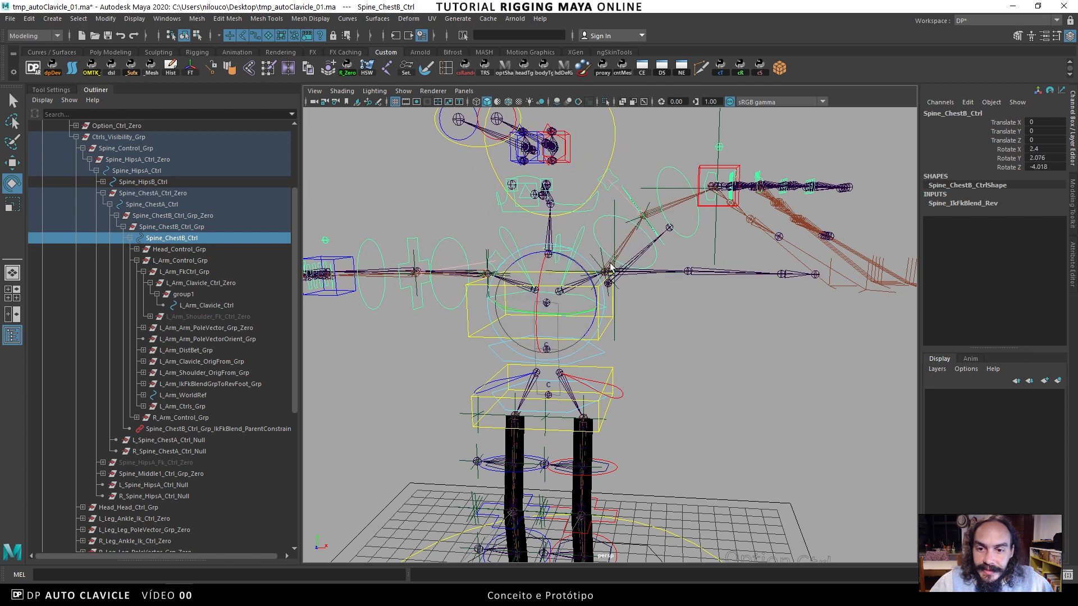
# Move the left wrist IK control to about X -2.245, Y 3.091, Z -0.387 to test the clavicle's follow
pyautogui.click(638, 259)
pyautogui.click(723, 172)
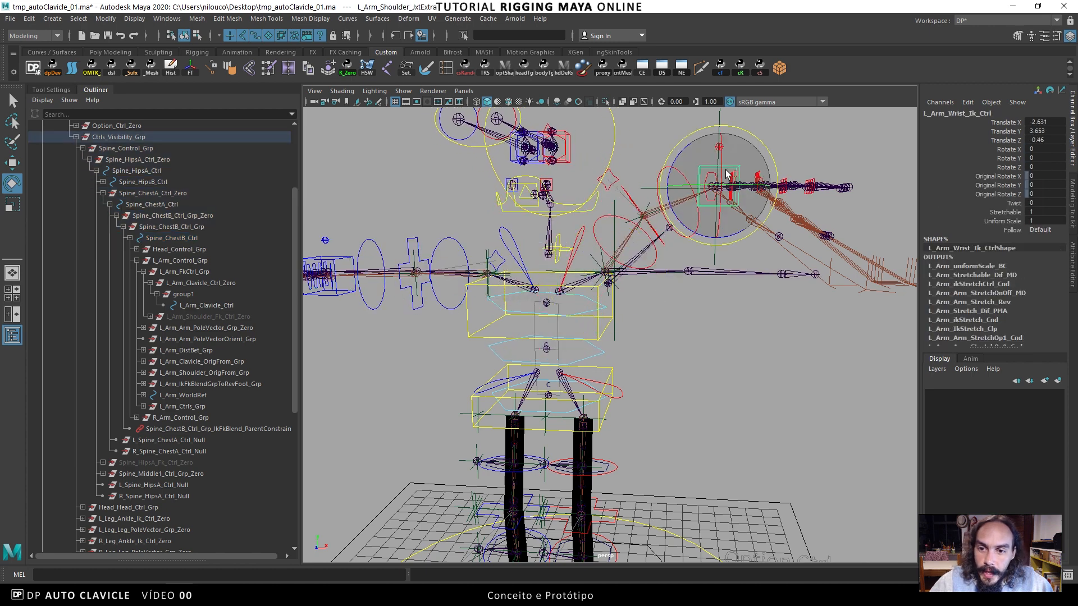
pyautogui.press('w')
pyautogui.moveTo(721, 181); pyautogui.dragTo(701, 359)
pyautogui.moveTo(716, 188); pyautogui.dragTo(733, 206)
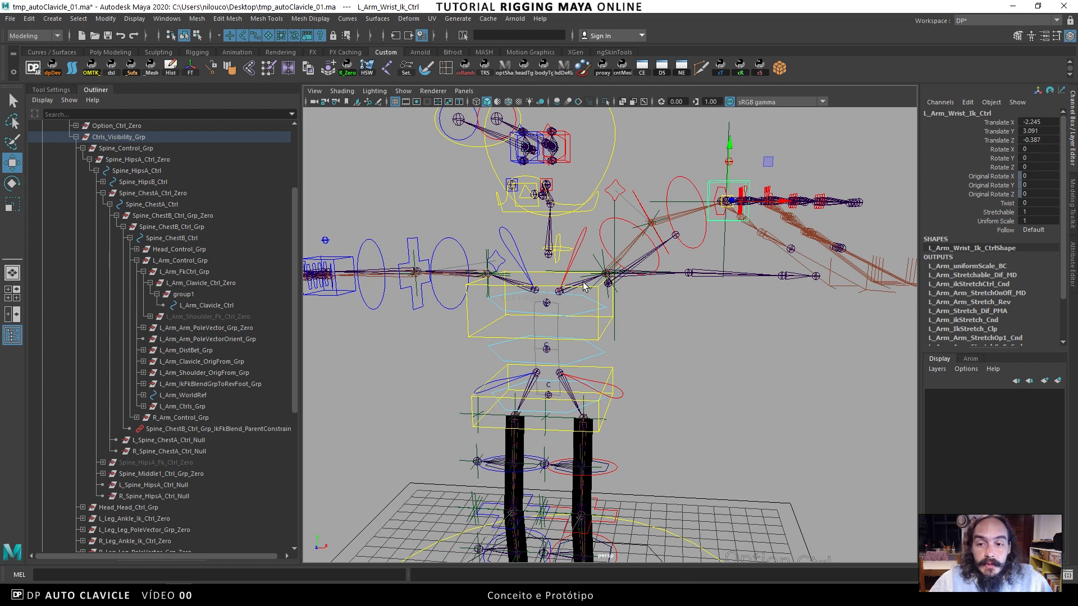
# Bring the left wrist IK control down to about X -0.328, Y -0.17, Z -1.1 and activate the Rotate tool on it
pyautogui.moveTo(728, 201); pyautogui.dragTo(719, 338)
pyautogui.keyDown('alt'); pyautogui.moveTo(719, 338); pyautogui.dragTo(756, 251); pyautogui.keyUp('alt')
pyautogui.keyDown('alt'); pyautogui.moveTo(744, 299); pyautogui.dragTo(703, 288); pyautogui.keyUp('alt')
pyautogui.click(724, 205)
pyautogui.keyDown('alt'); pyautogui.moveTo(724, 206); pyautogui.dragTo(741, 259); pyautogui.keyUp('alt')
pyautogui.click(721, 272)
pyautogui.press('e')
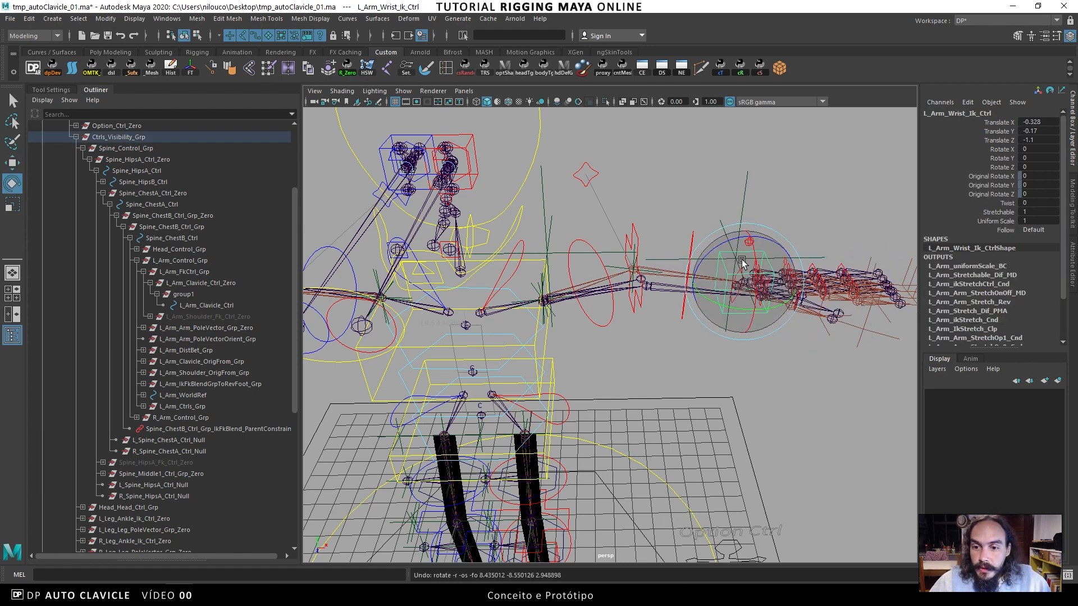
# Select aim_locator1 near the left wrist to examine its point constraint
pyautogui.click(745, 195)
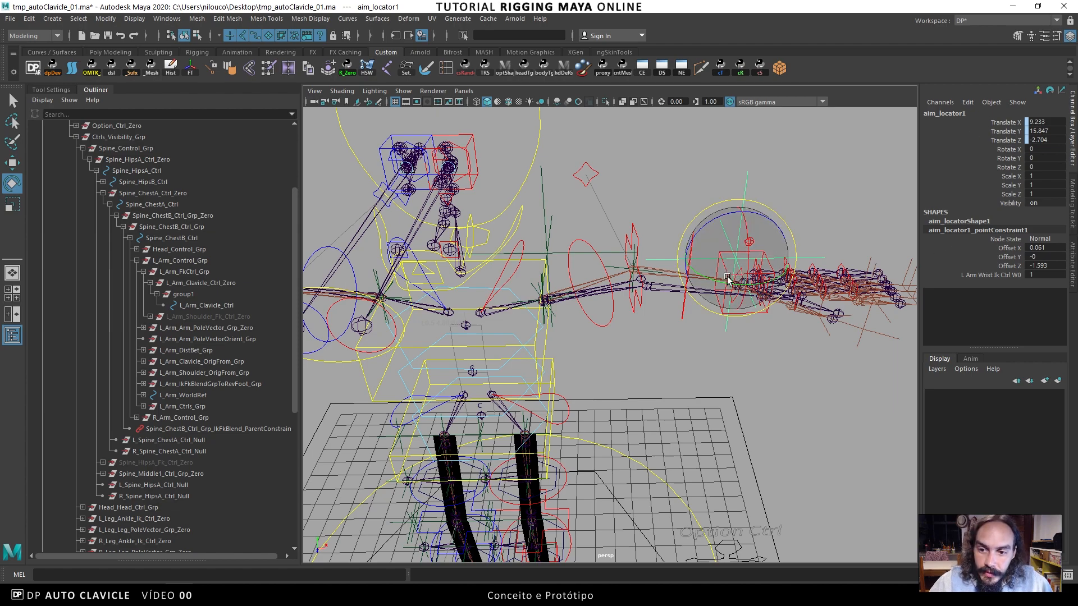
pyautogui.click(668, 235)
pyautogui.keyDown('alt'); pyautogui.moveTo(652, 271); pyautogui.dragTo(614, 214); pyautogui.keyUp('alt')
# Try raising up_locator2 behind the left shoulder to about Translate Y 17.262
pyautogui.click(566, 193)
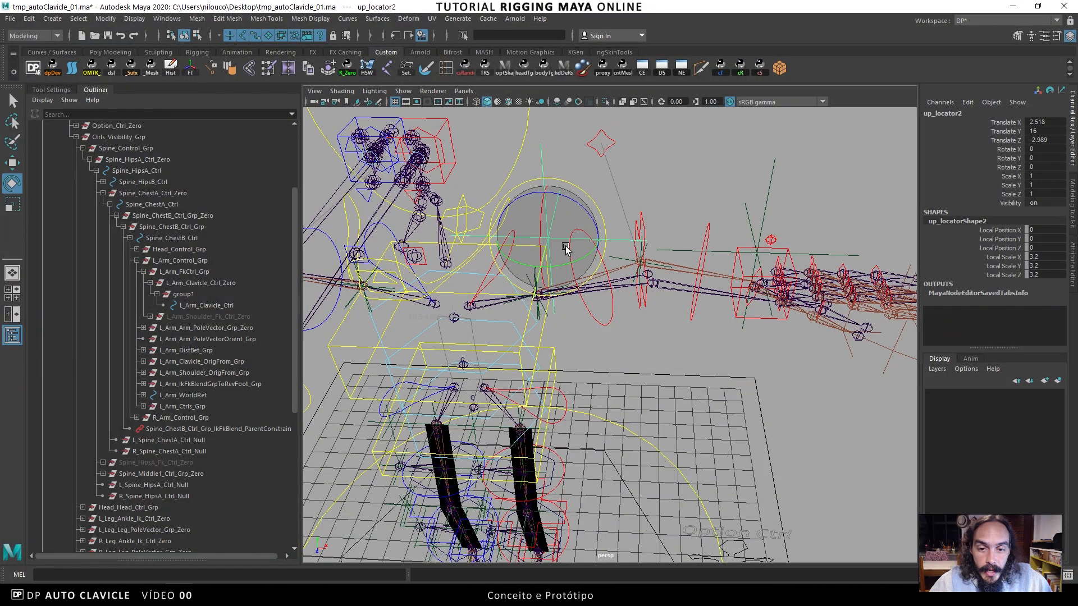
pyautogui.press('w')
pyautogui.keyDown('alt'); pyautogui.moveTo(582, 253); pyautogui.dragTo(560, 237); pyautogui.keyUp('alt')
pyautogui.moveTo(606, 207); pyautogui.dragTo(592, 167)
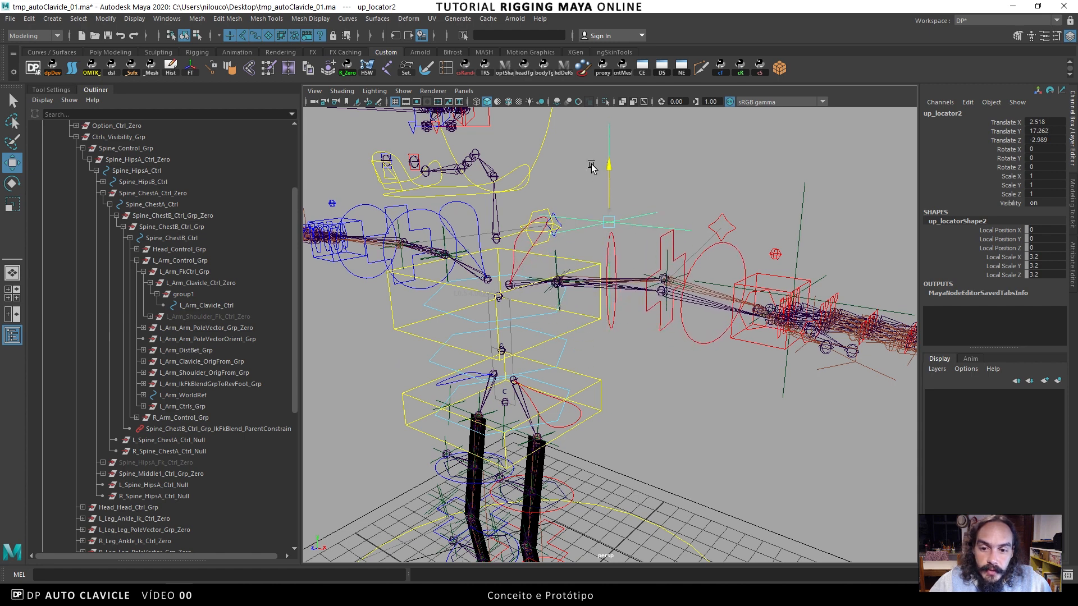
# Undo the test moves of up_locator2
pyautogui.hotkey('ctrl', 'z')
pyautogui.hotkey('ctrl', 'z')
pyautogui.hotkey('ctrl', 'z')
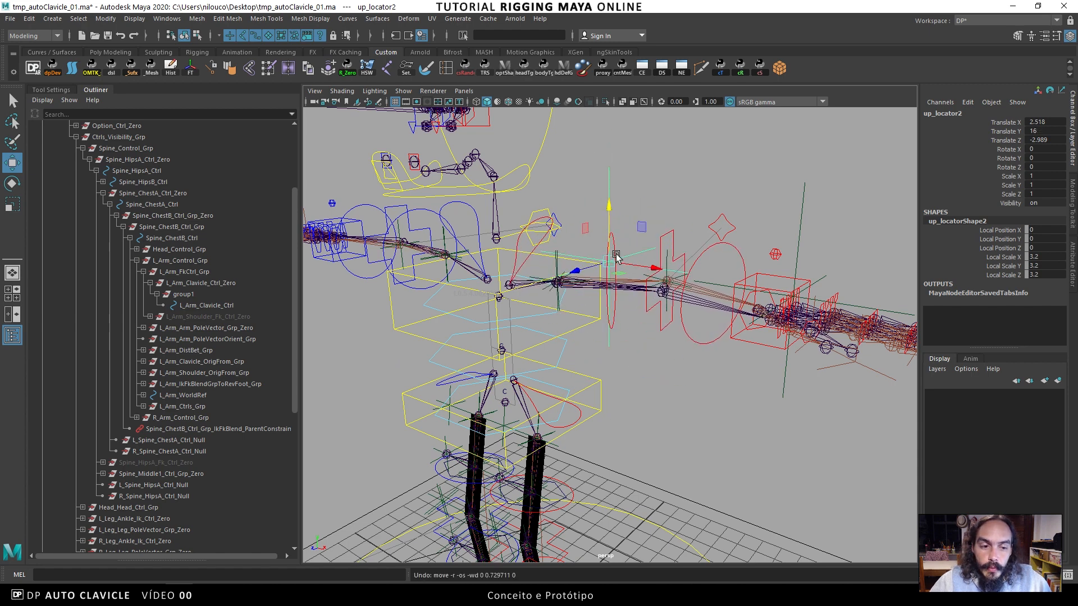
# Lower the left wrist IK control to about Translate X -2.176, Y -4.326, Z -0.223
pyautogui.keyDown('alt'); pyautogui.moveTo(616, 257); pyautogui.dragTo(629, 306); pyautogui.keyUp('alt')
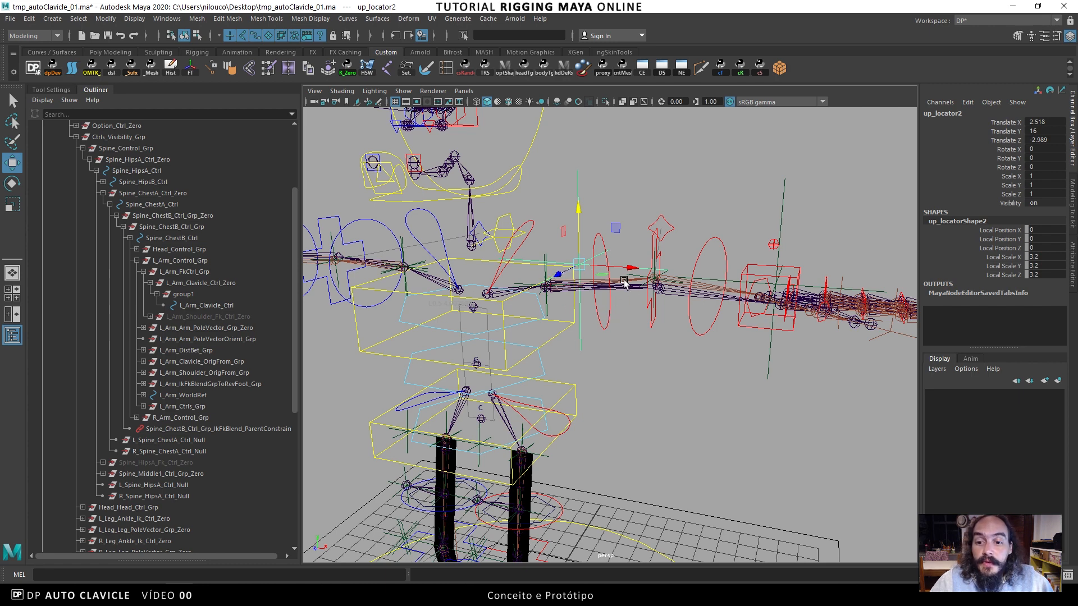
pyautogui.click(646, 355)
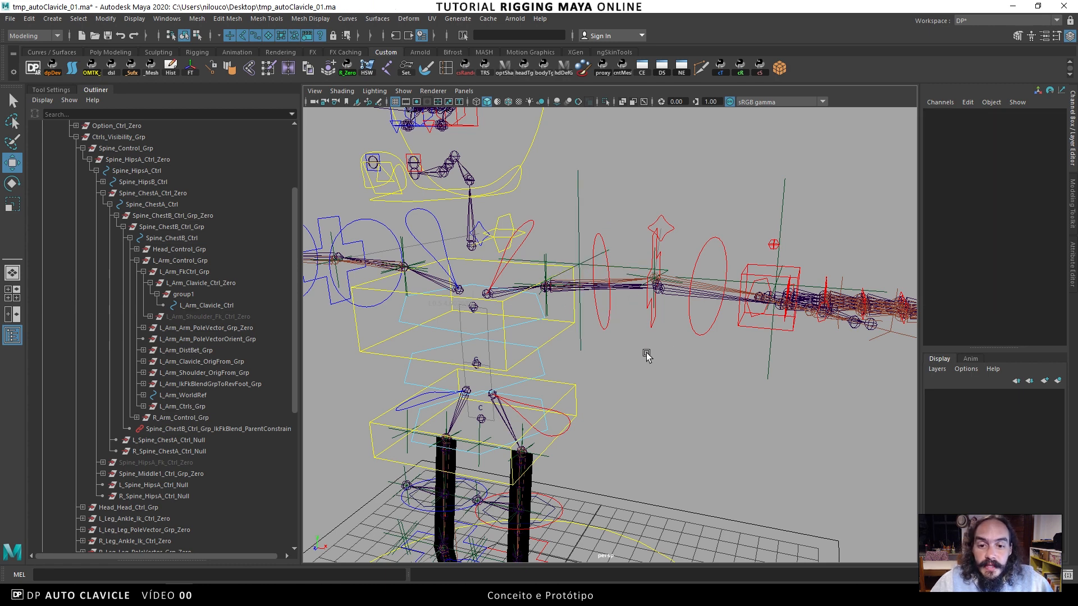
pyautogui.click(743, 337)
pyautogui.keyDown('alt'); pyautogui.moveTo(712, 356); pyautogui.dragTo(673, 440); pyautogui.keyUp('alt')
pyautogui.keyDown('alt'); pyautogui.moveTo(666, 331); pyautogui.dragTo(640, 344); pyautogui.keyUp('alt')
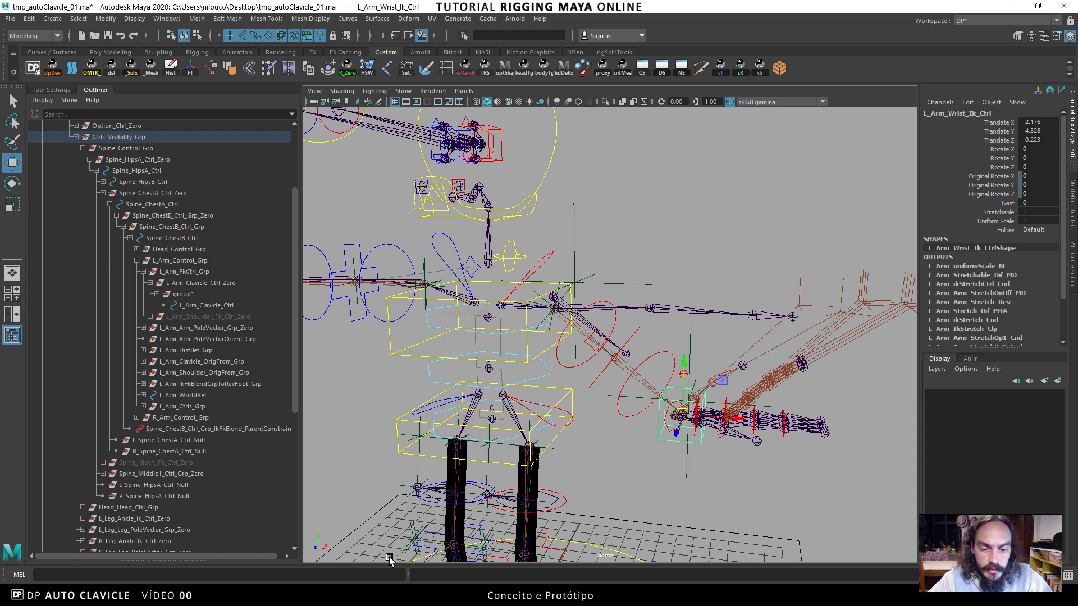
# Switch to dpAR_todo_wip.txt in Notepad++, insert three blank lines under dpAR_WIP, and move the bookmark to line 7
pyautogui.click(391, 595)
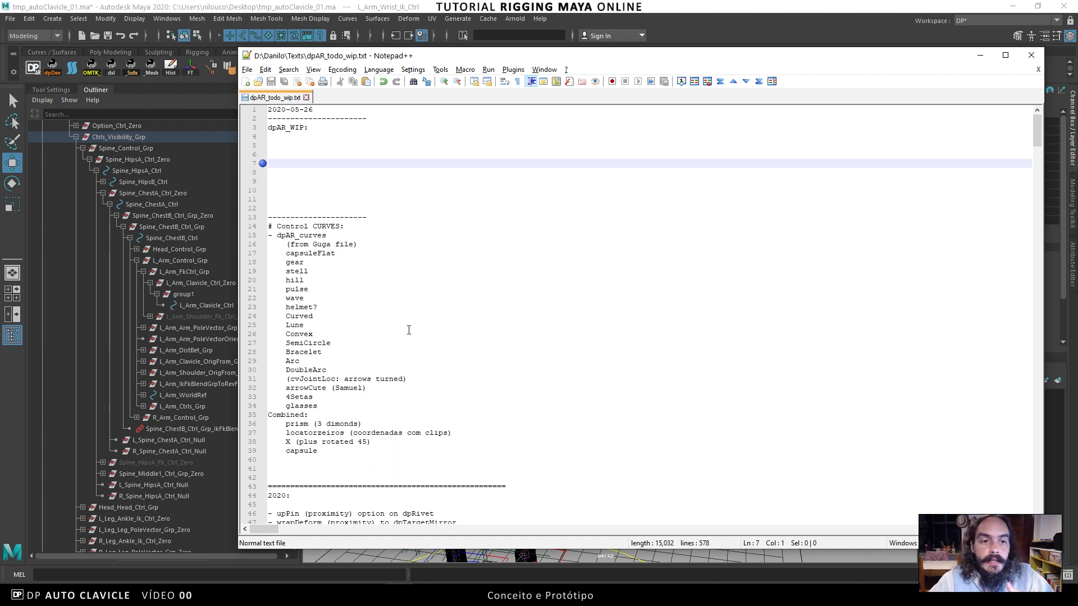
pyautogui.press('Return')
pyautogui.press('Return')
pyautogui.press('Return')
pyautogui.press('Up')
pyautogui.press('Up')
pyautogui.press('Up')
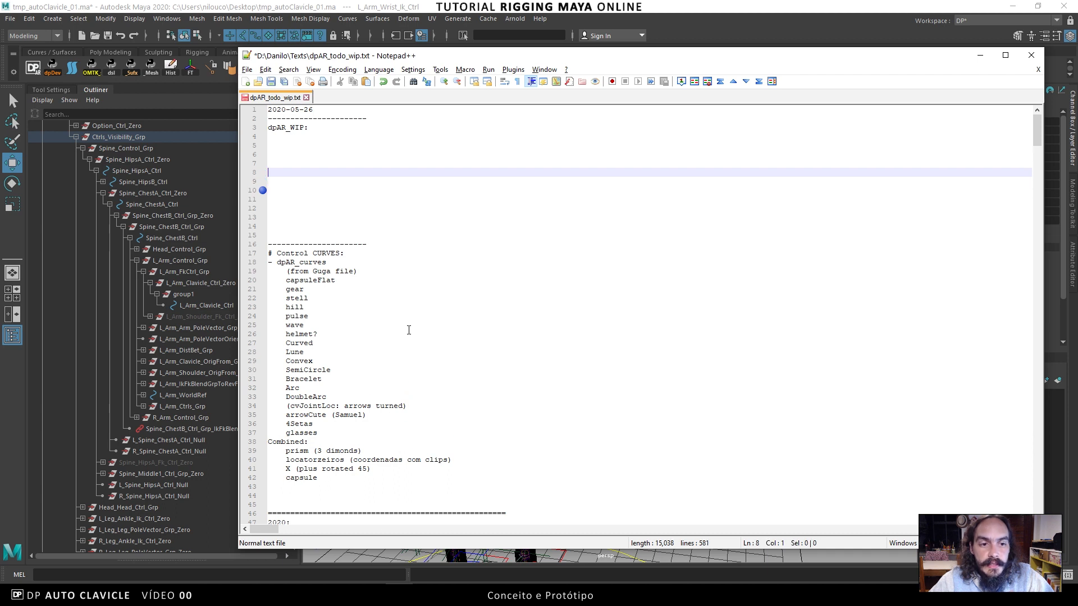
pyautogui.click(263, 163)
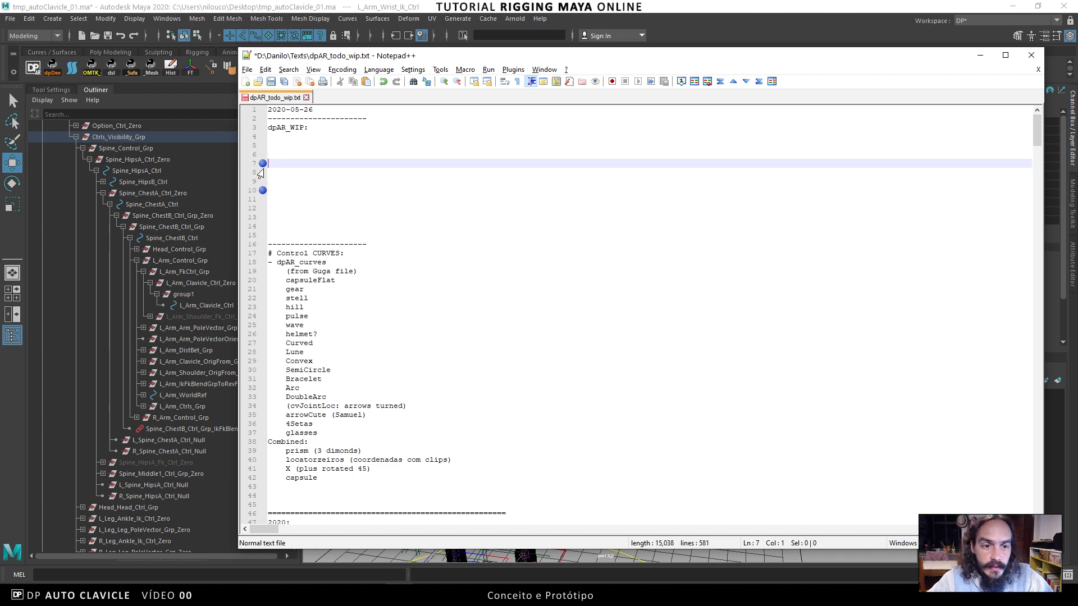
pyautogui.click(263, 190)
# Enter the heading "Auto Clavicle:" on the bookmarked line 7 and start a new line below it
pyautogui.write('Auto Clavi')
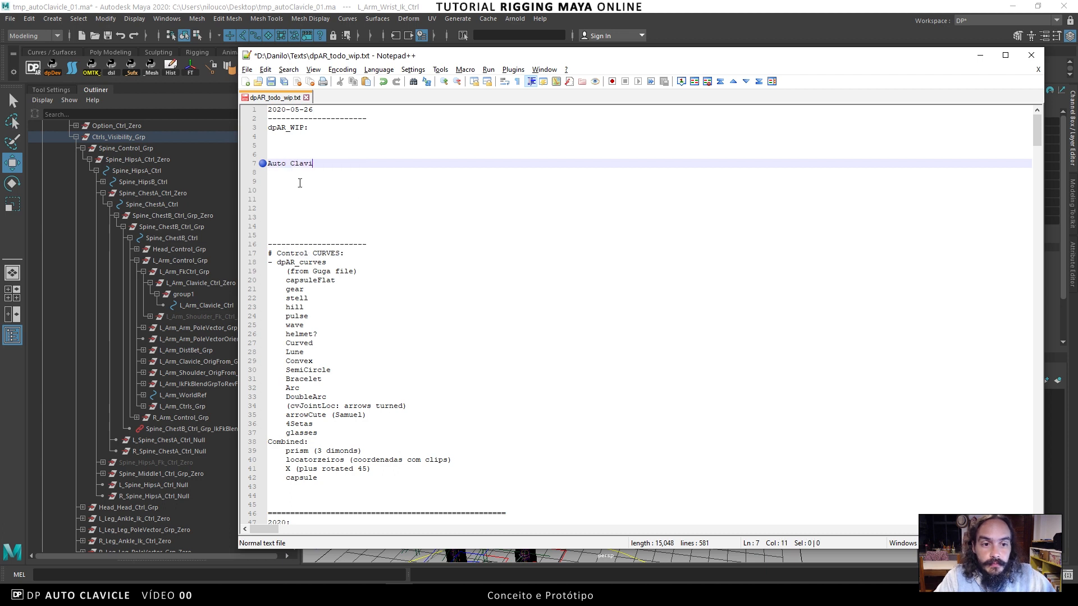
pyautogui.write('cle:')
pyautogui.press('Return')
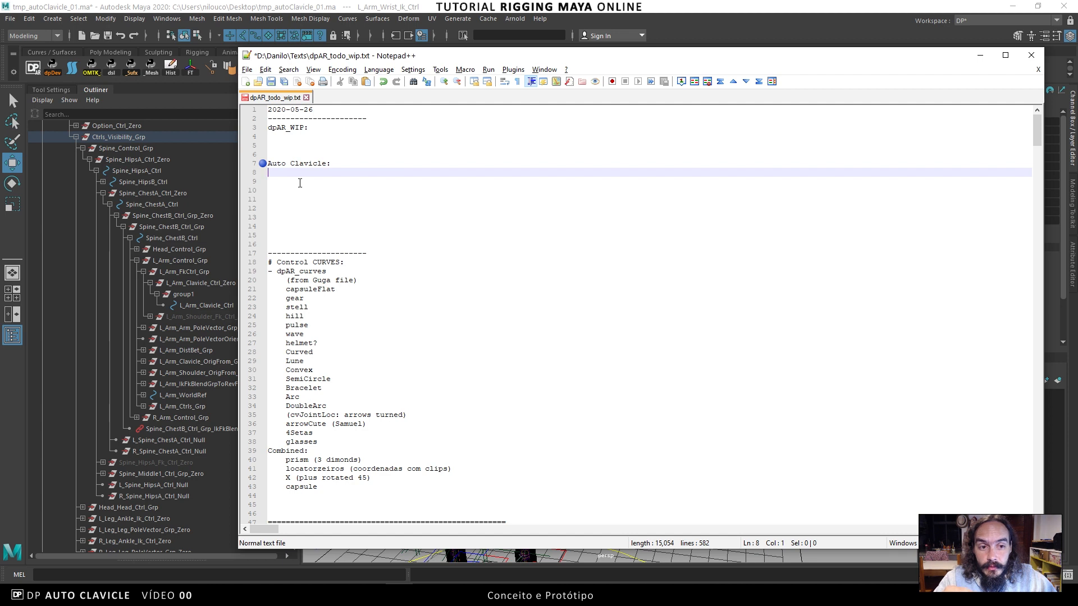
# Update the date on the first line of the notes to 2020-05-31 and save the file
pyautogui.click(315, 111)
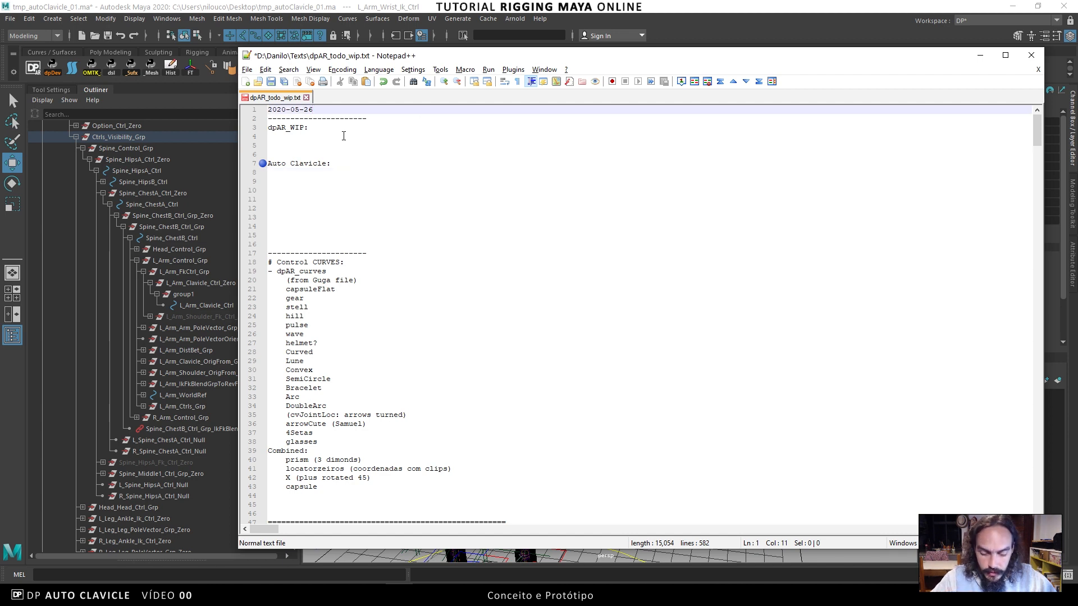
pyautogui.press('BackSpace')
pyautogui.press('BackSpace')
pyautogui.write('31')
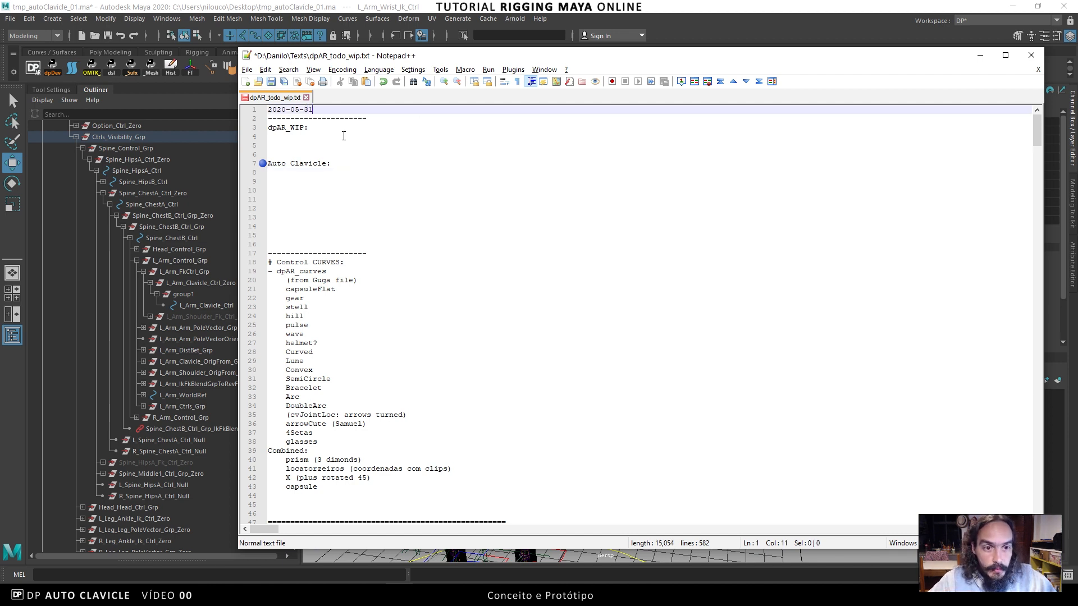
pyautogui.click(322, 174)
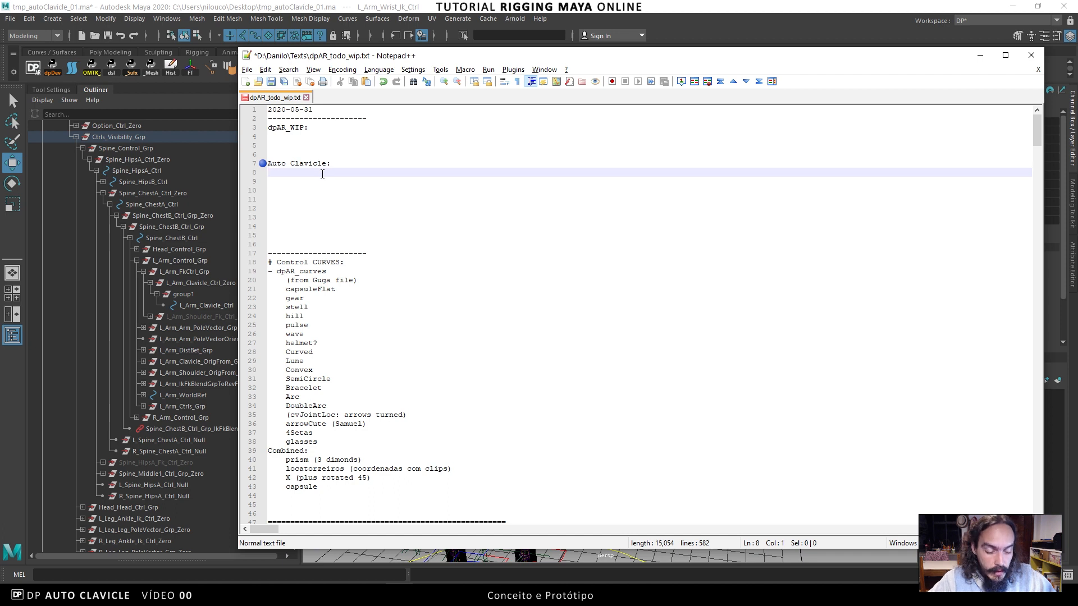
pyautogui.hotkey('ctrl', 's')
# Add the indented note "Grupo acima do controle da clavicula" under the Auto Clavicle heading
pyautogui.press('Tab')
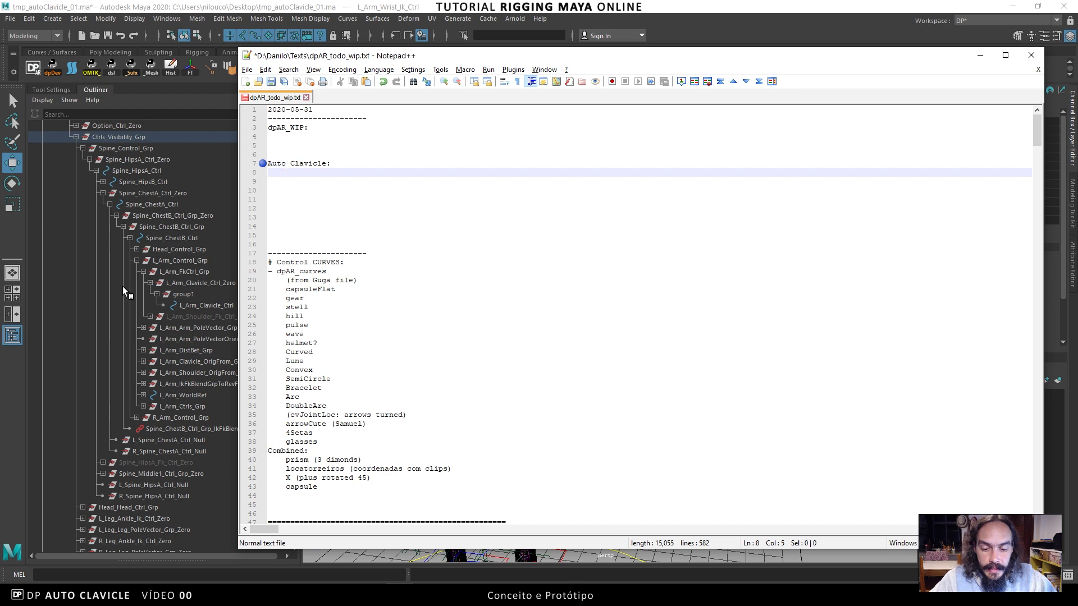
pyautogui.write('Grupo acima')
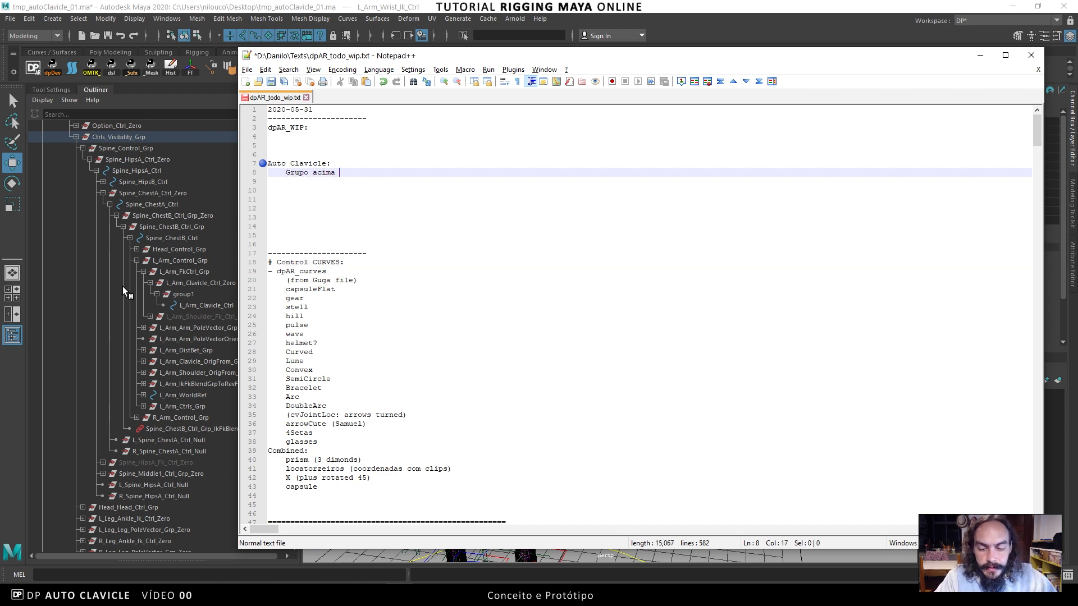
pyautogui.write(' do')
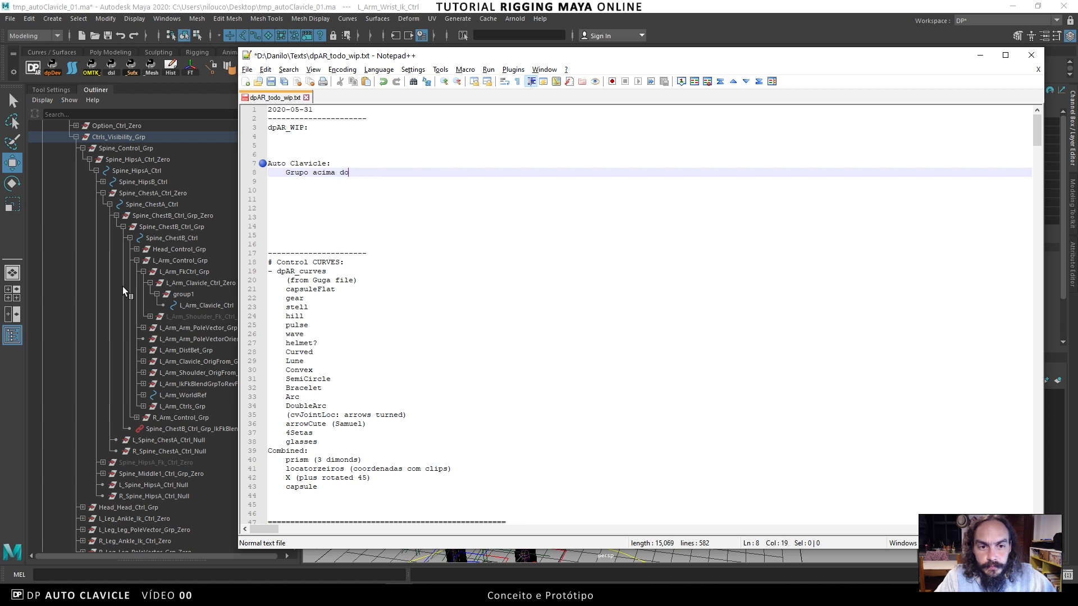
pyautogui.write(' controle da cl')
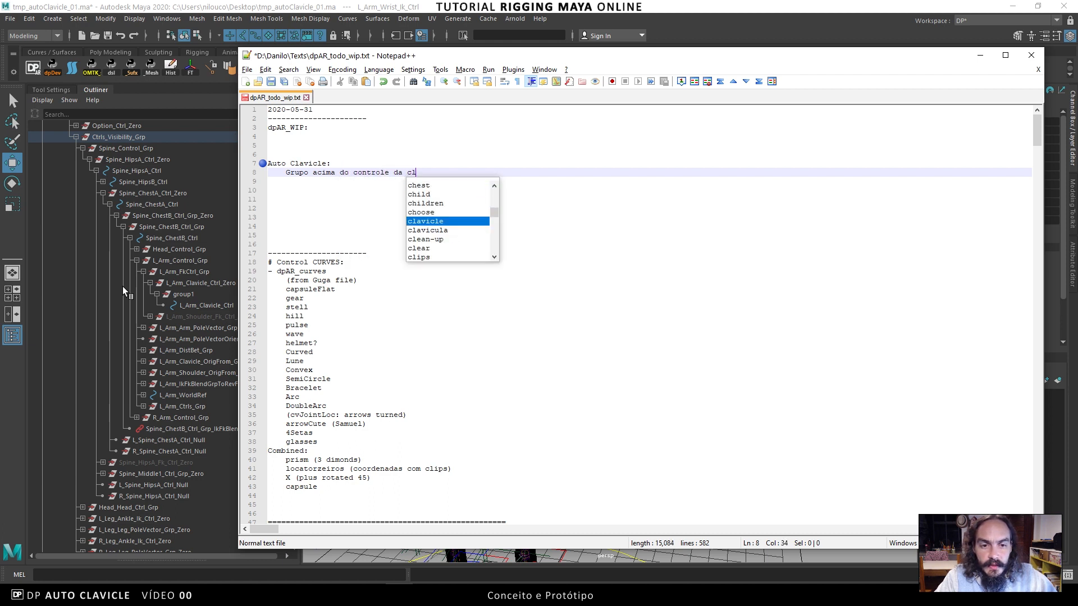
pyautogui.write('avicula')
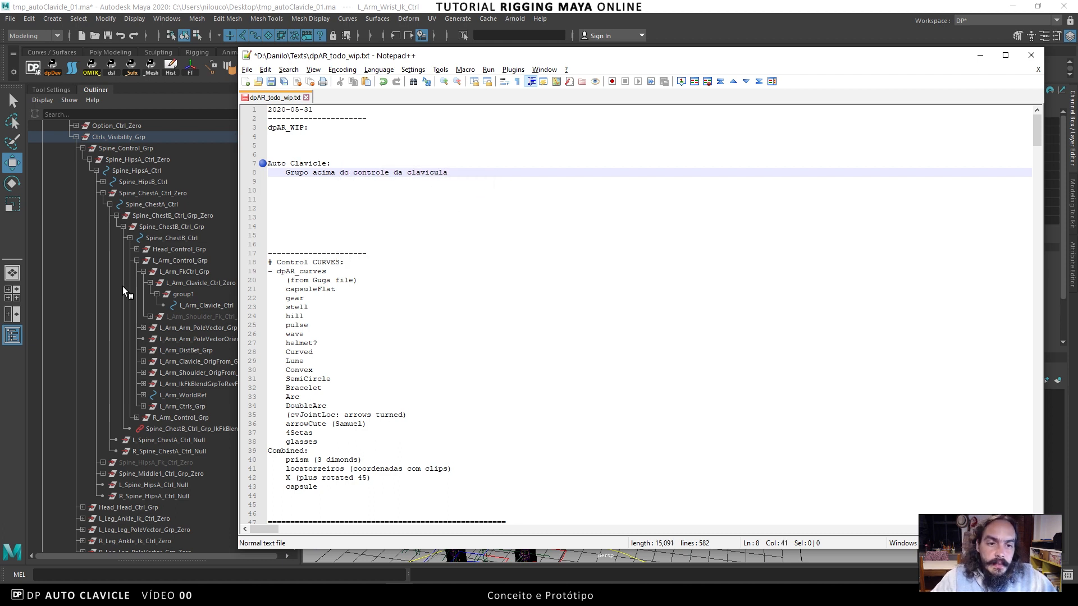
pyautogui.press('Return')
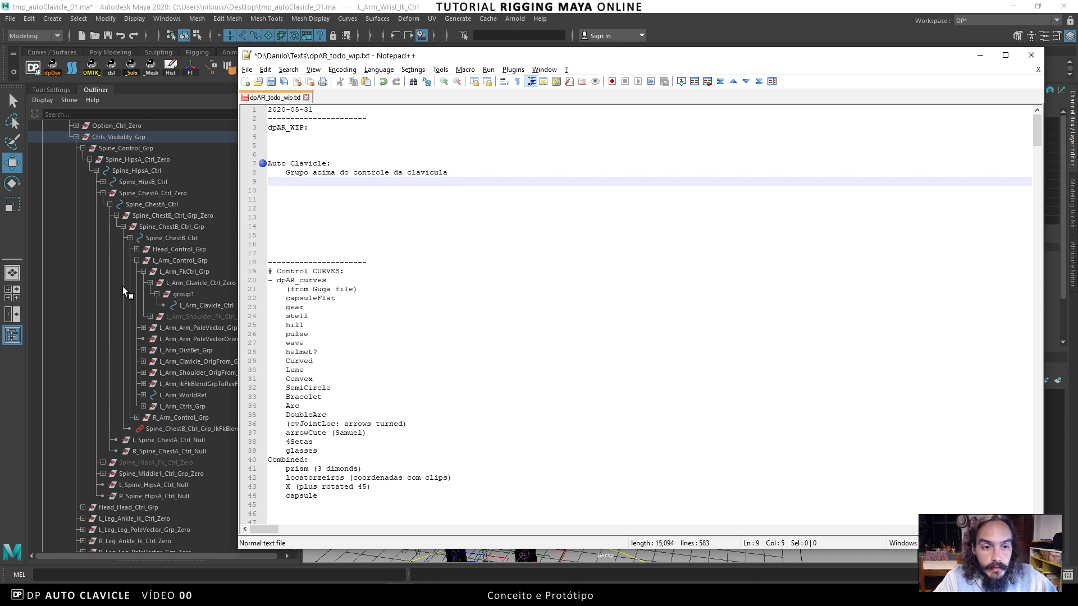
# Add the note "Add Attr no controle da clavicula (Follow)" as the second item under Auto Clavicle
pyautogui.write('Ass')
pyautogui.press('BackSpace')
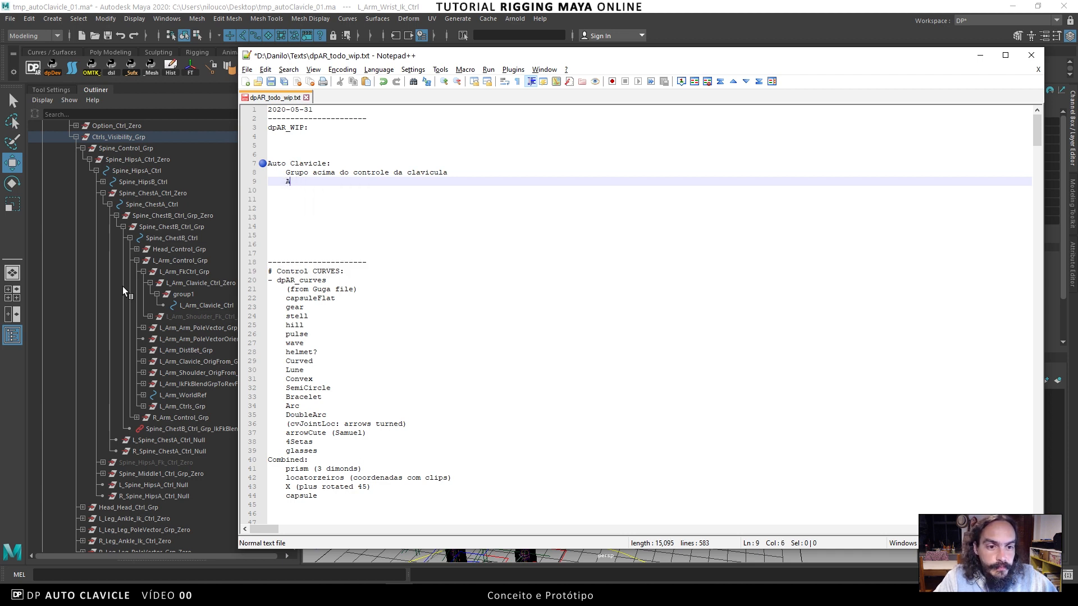
pyautogui.write('dd Att')
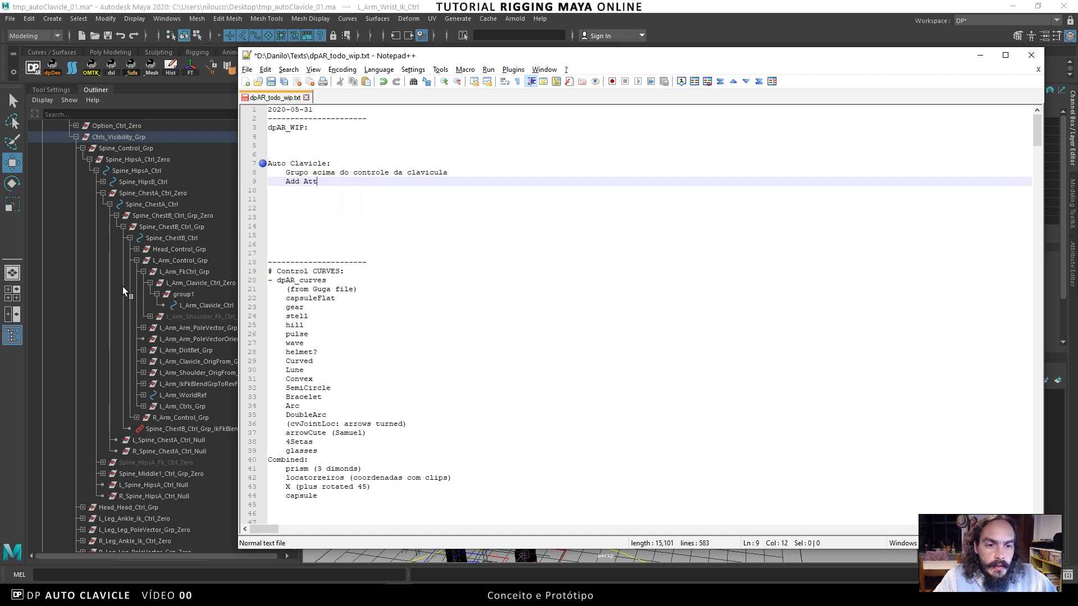
pyautogui.write('r no cont')
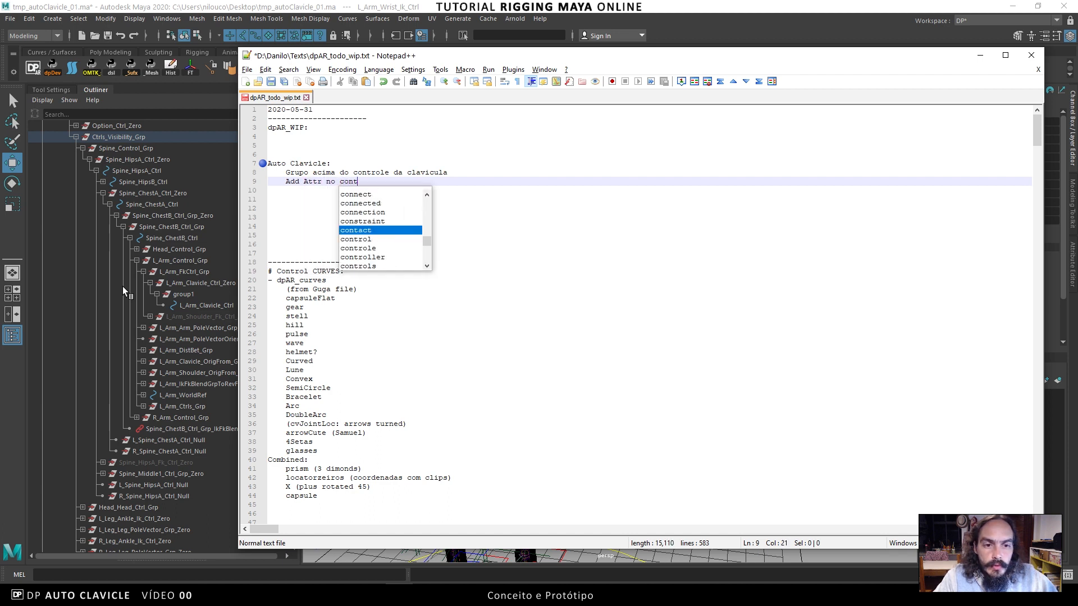
pyautogui.write('role da clavic')
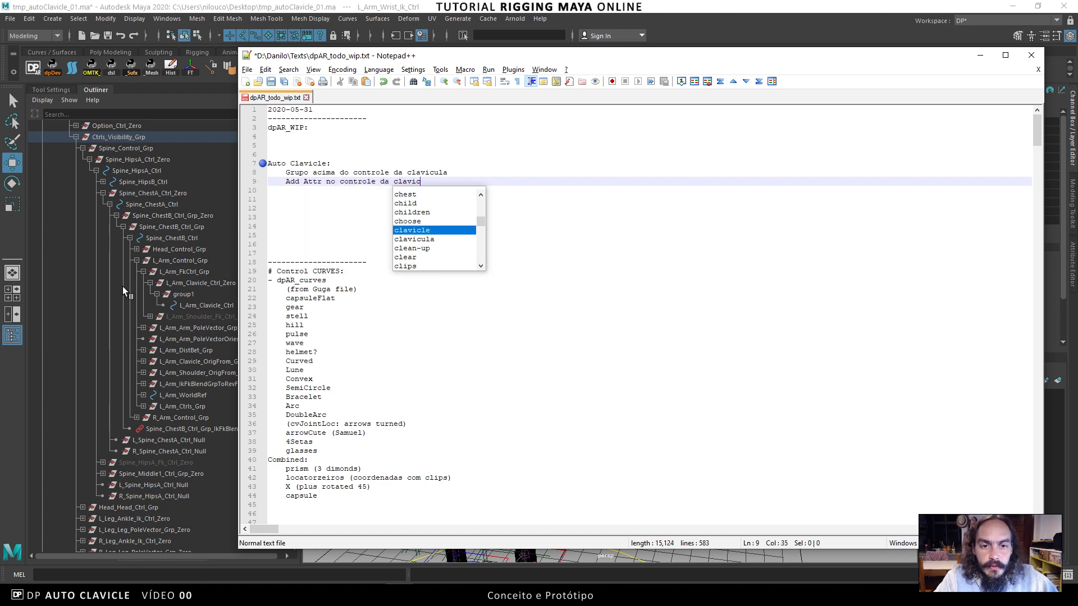
pyautogui.write('ula (')
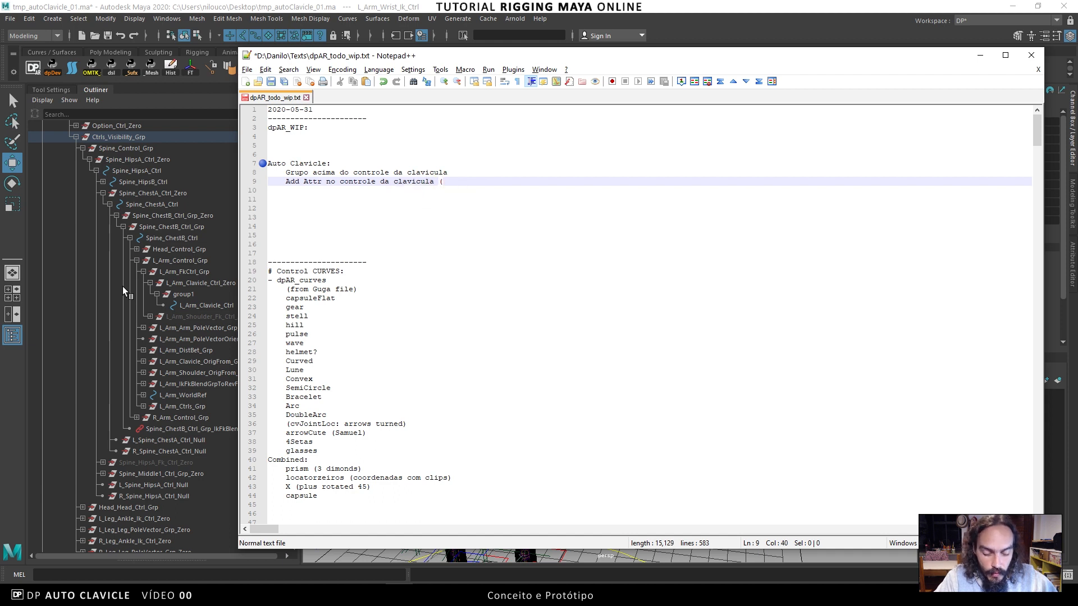
pyautogui.write('Follow')
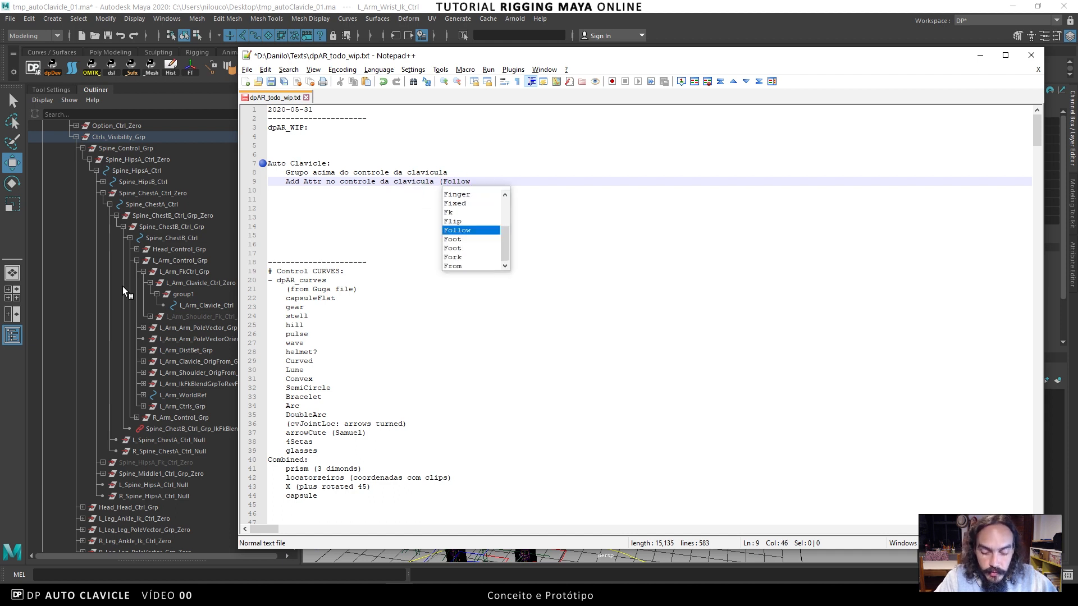
pyautogui.write(')')
pyautogui.press('Return')
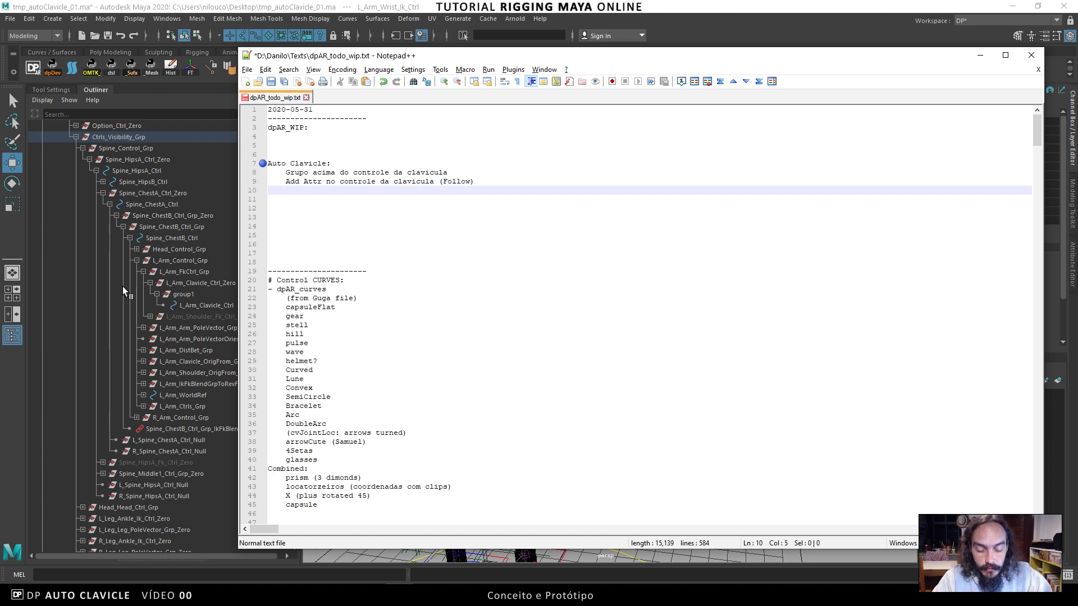
# Add "Ik" as the third item under Auto Clavicle and start a further indented line below it
pyautogui.write('IkHandle')
pyautogui.press('Tab')
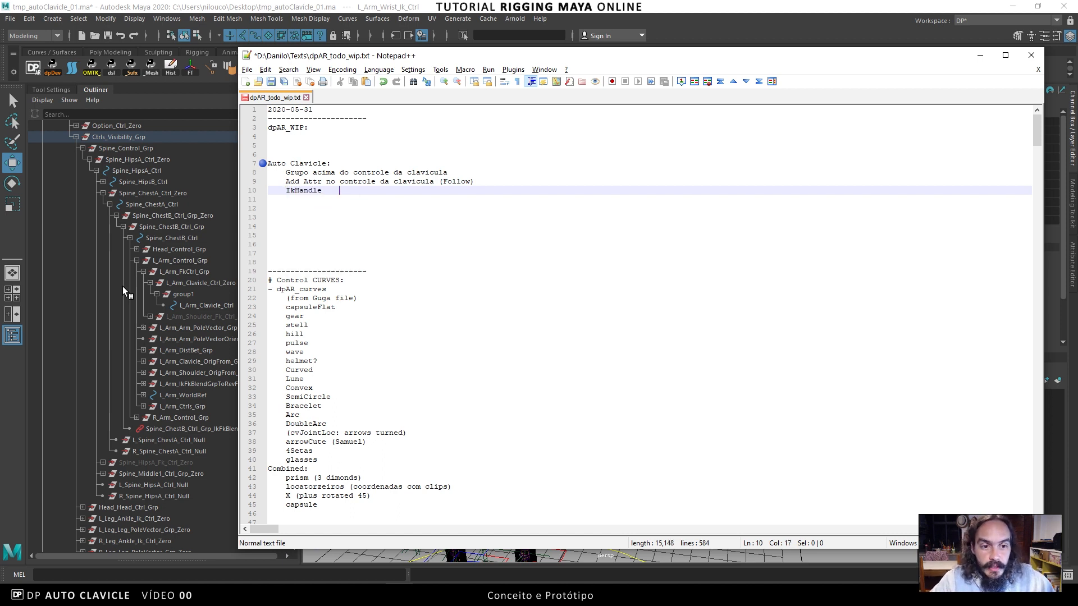
pyautogui.press('BackSpace')
pyautogui.press('BackSpace')
pyautogui.press('BackSpace')
pyautogui.press('BackSpace')
pyautogui.press('BackSpace')
pyautogui.press('BackSpace')
pyautogui.press('Return')
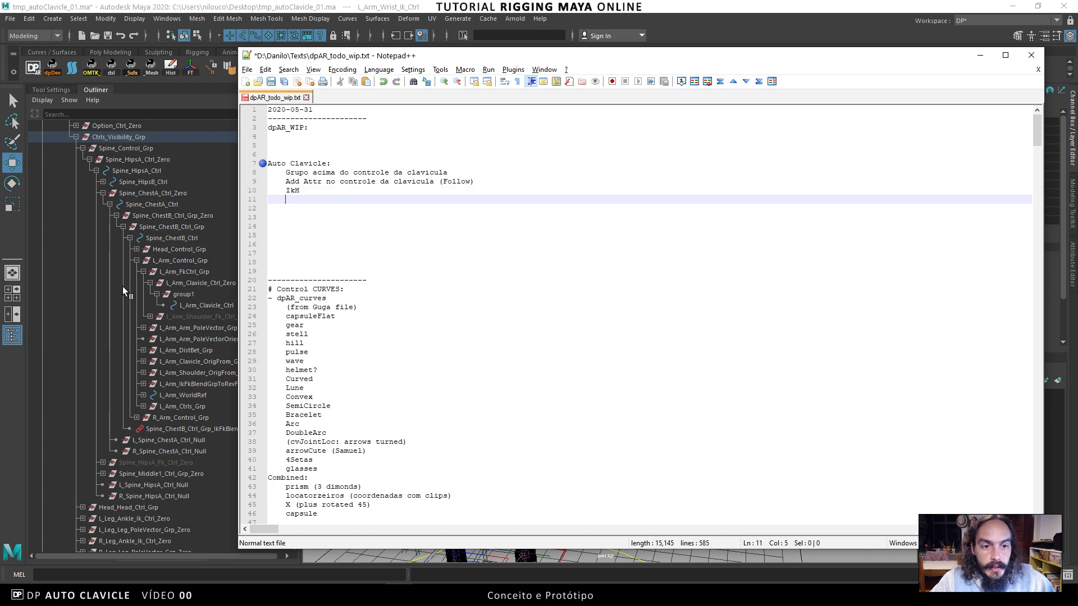
pyautogui.press('BackSpace')
pyautogui.press('BackSpace')
pyautogui.press('BackSpace')
pyautogui.press('Return')
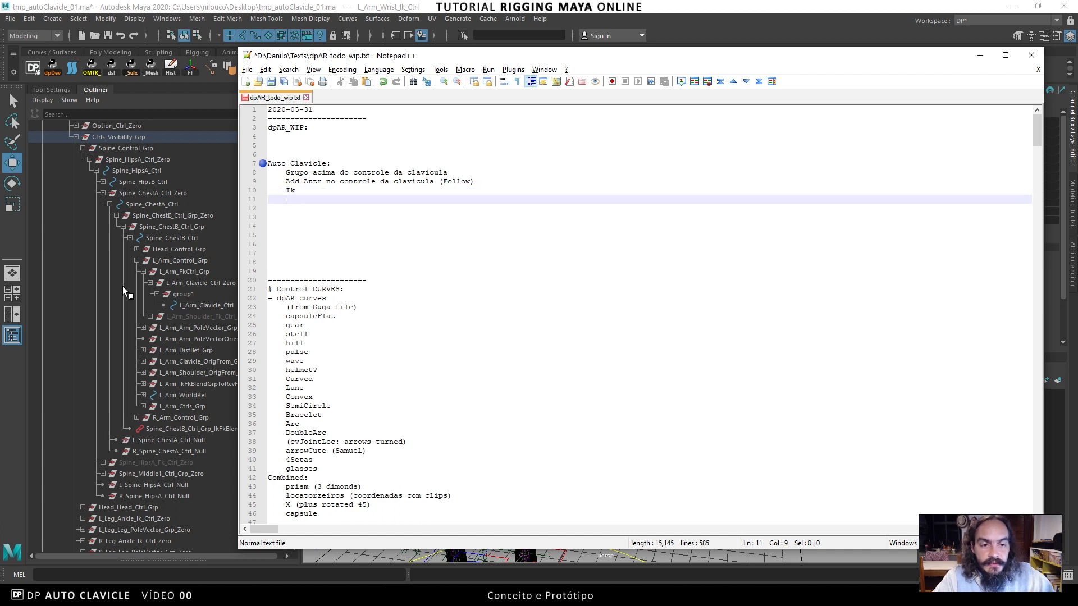
# Write the sub-item "Locators (Aim, Up, Orig)" beneath the Ik entry
pyautogui.write('Locators ')
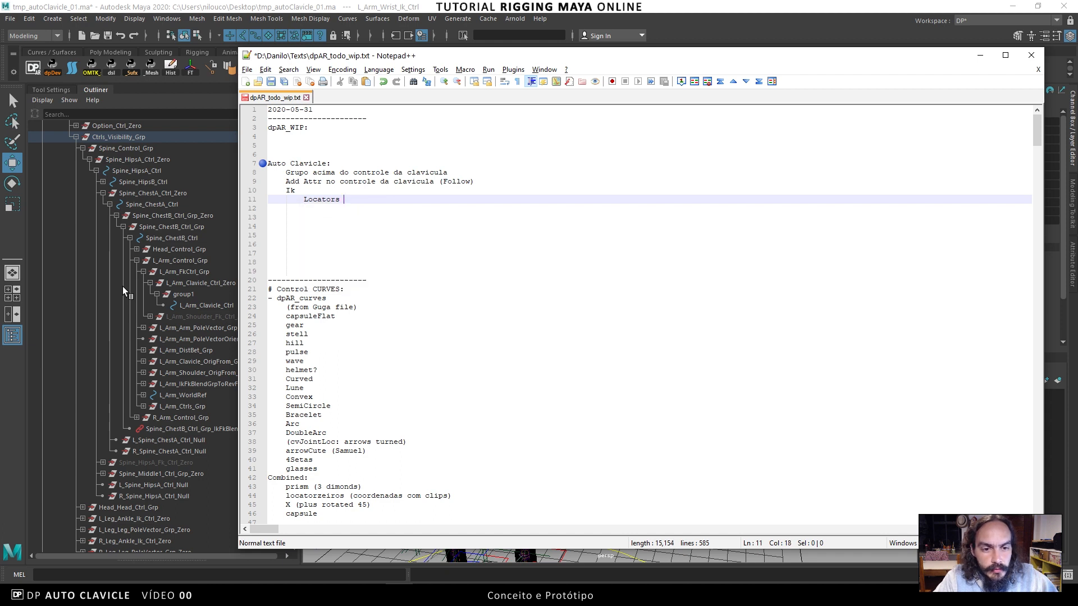
pyautogui.write('(Aim, Up')
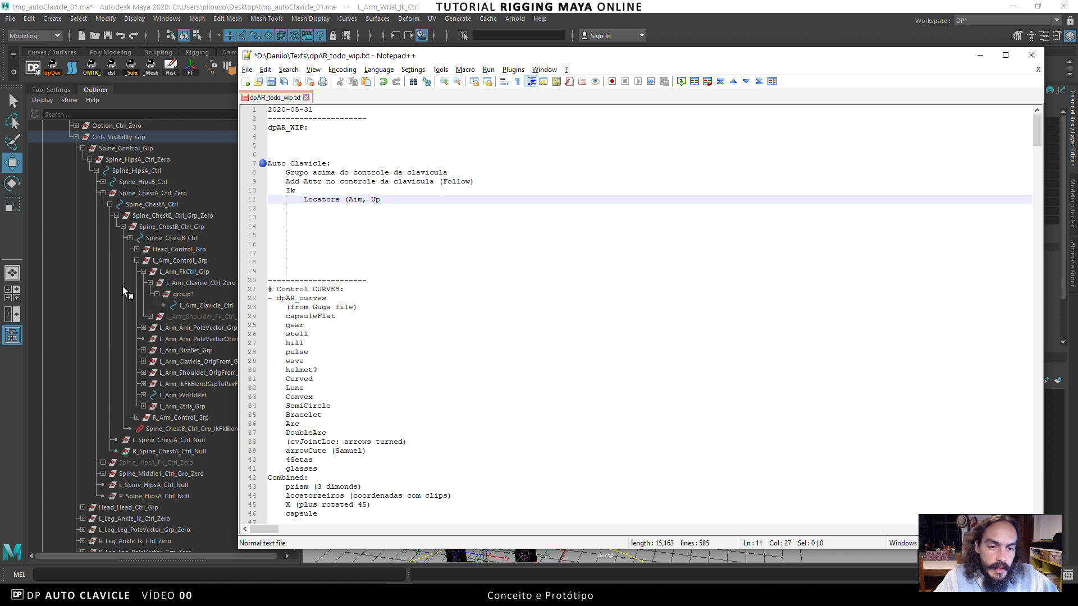
pyautogui.press('BackSpace')
pyautogui.write(',')
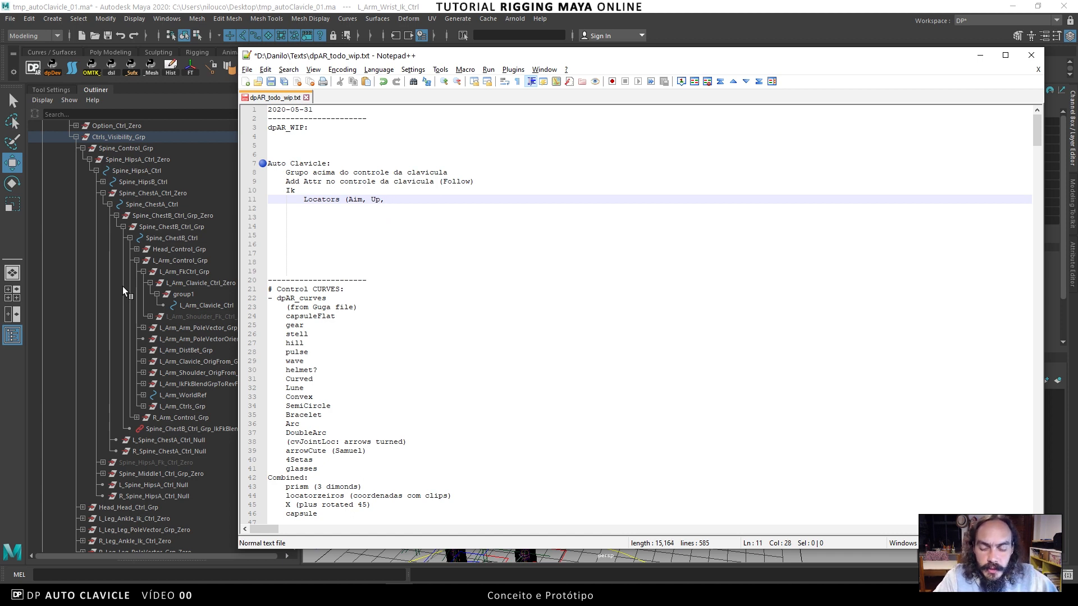
pyautogui.write(' Orig')
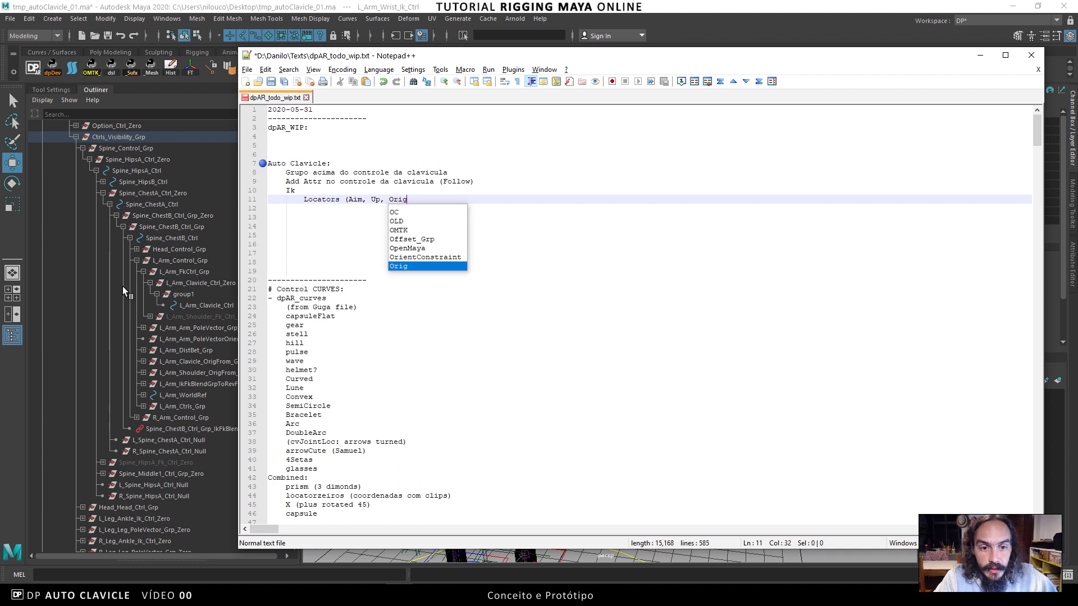
pyautogui.write(')')
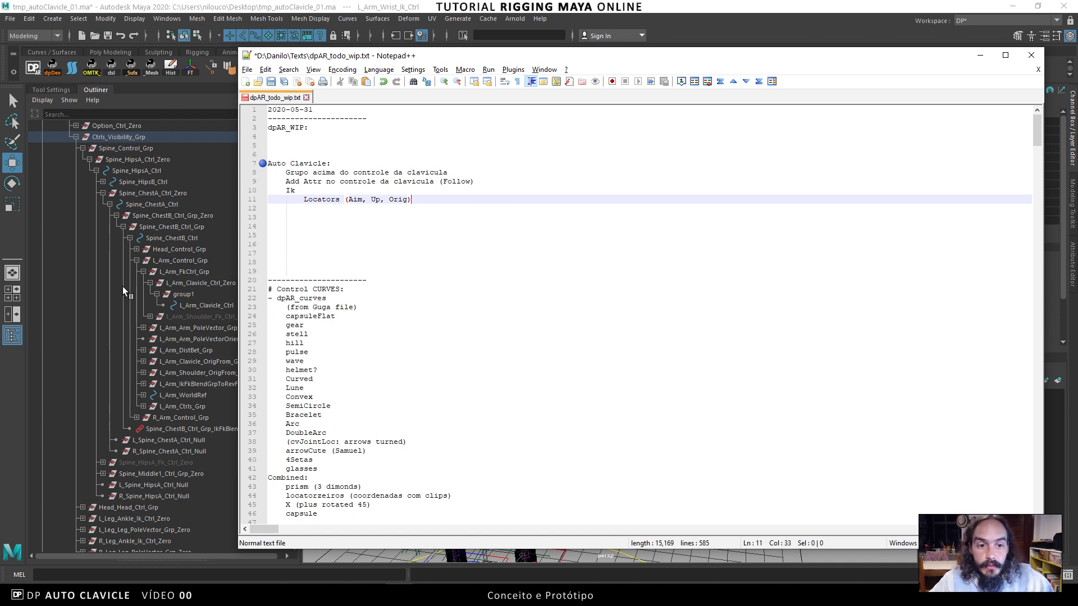
# Add the sub-item "Grupo Locators" under Ik, below the Locators entry
pyautogui.press('Return')
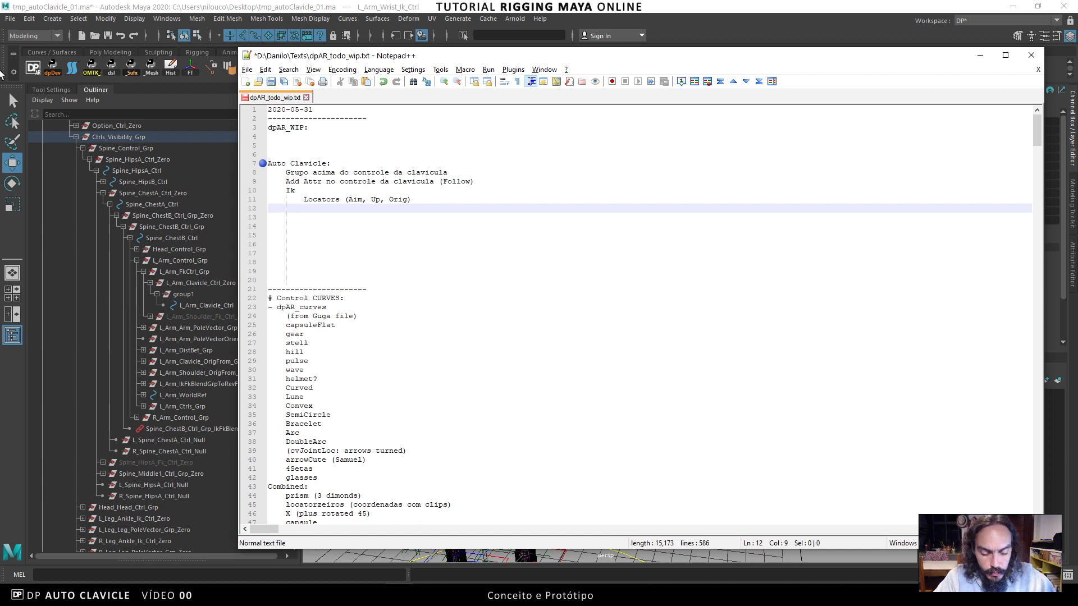
pyautogui.write('Grupo Loc')
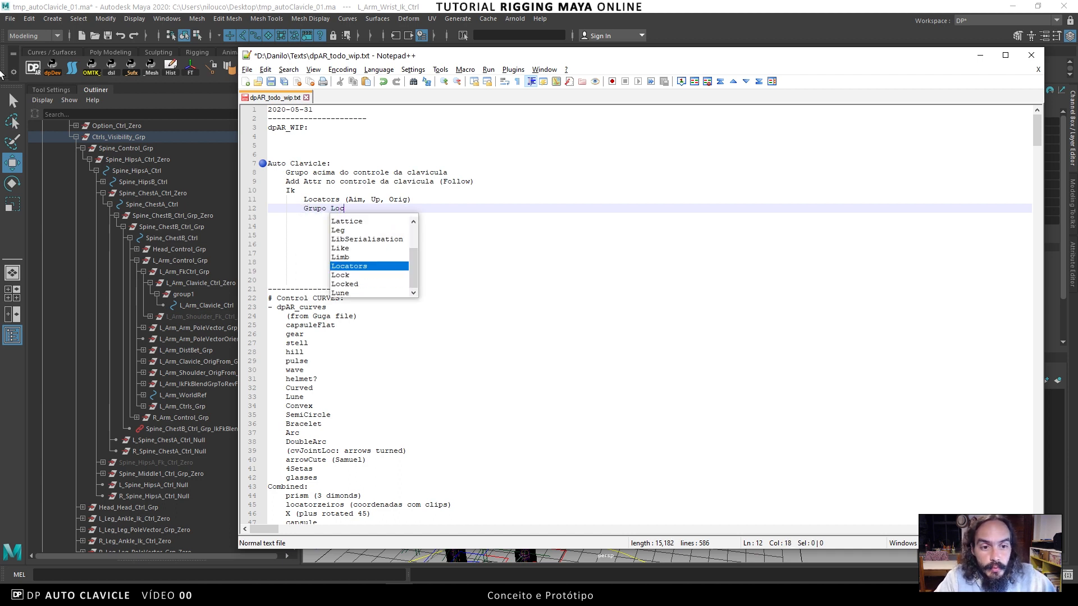
pyautogui.write('ators')
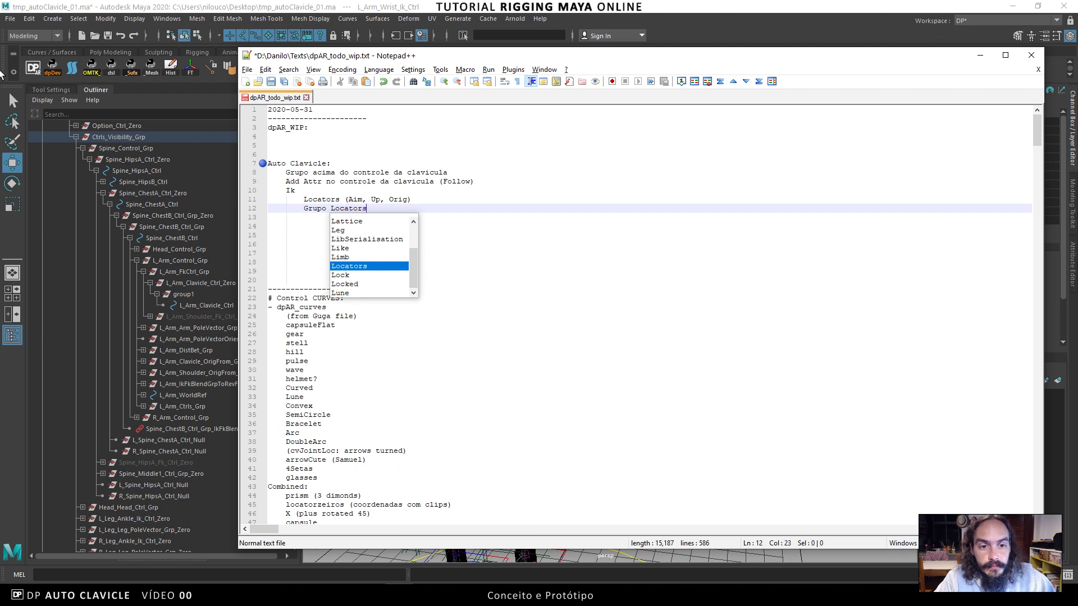
pyautogui.press('Return')
# Add "Parent Constraint Grupo dos Locators" as the third sub-item under Ik
pyautogui.press('Return')
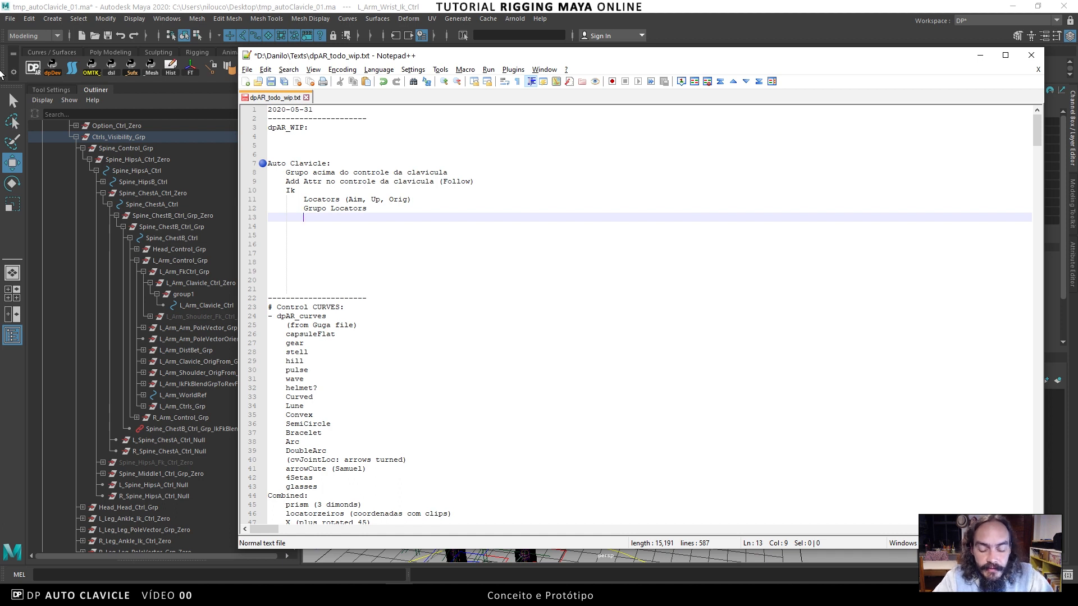
pyautogui.write('P')
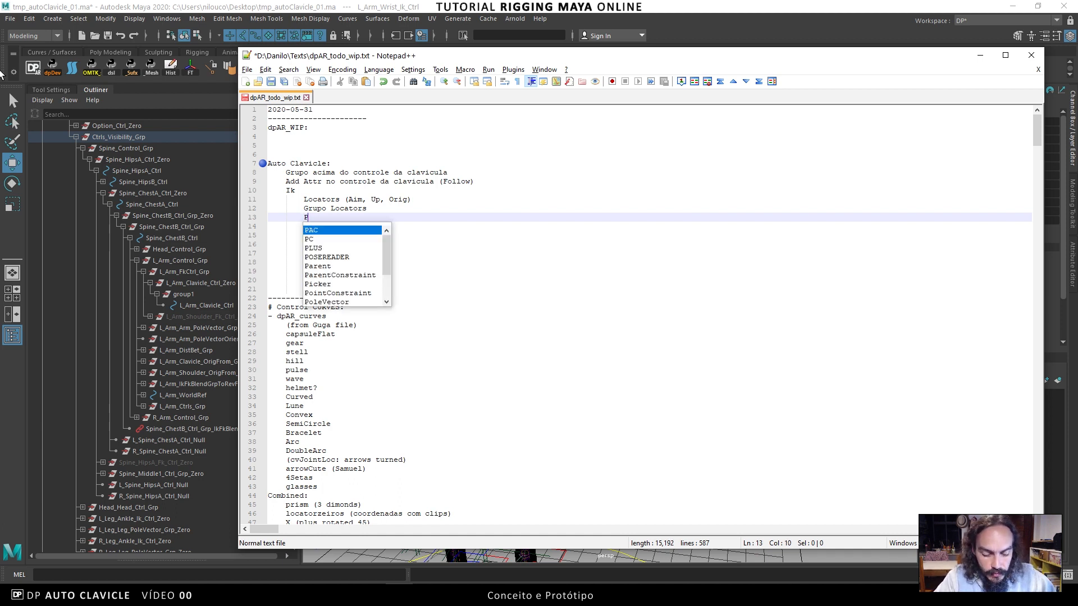
pyautogui.write('arente')
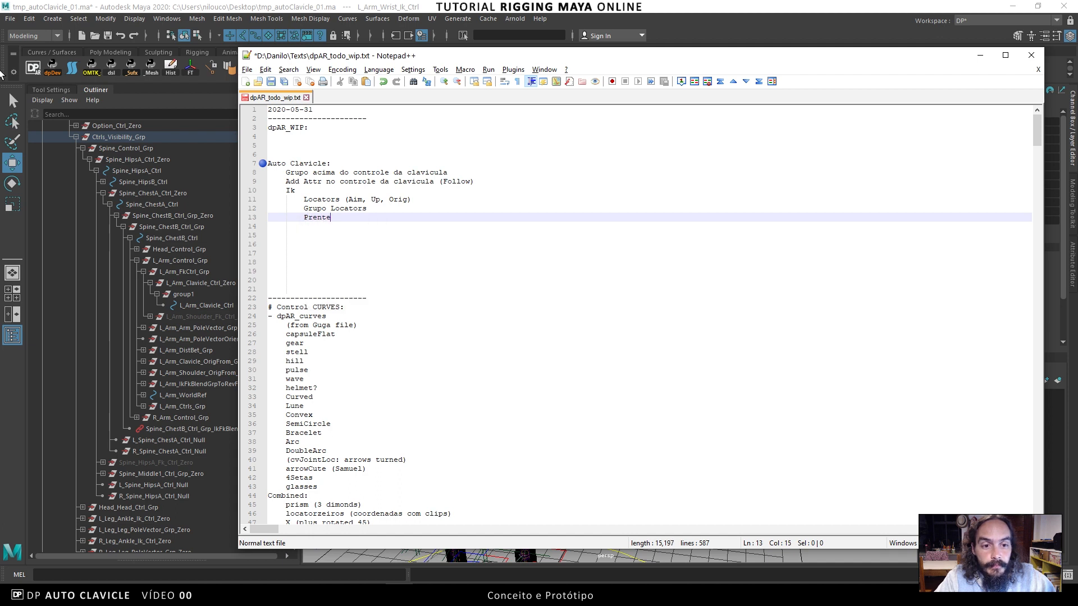
pyautogui.press('BackSpace')
pyautogui.press('BackSpace')
pyautogui.press('BackSpace')
pyautogui.press('BackSpace')
pyautogui.write('rent COnst')
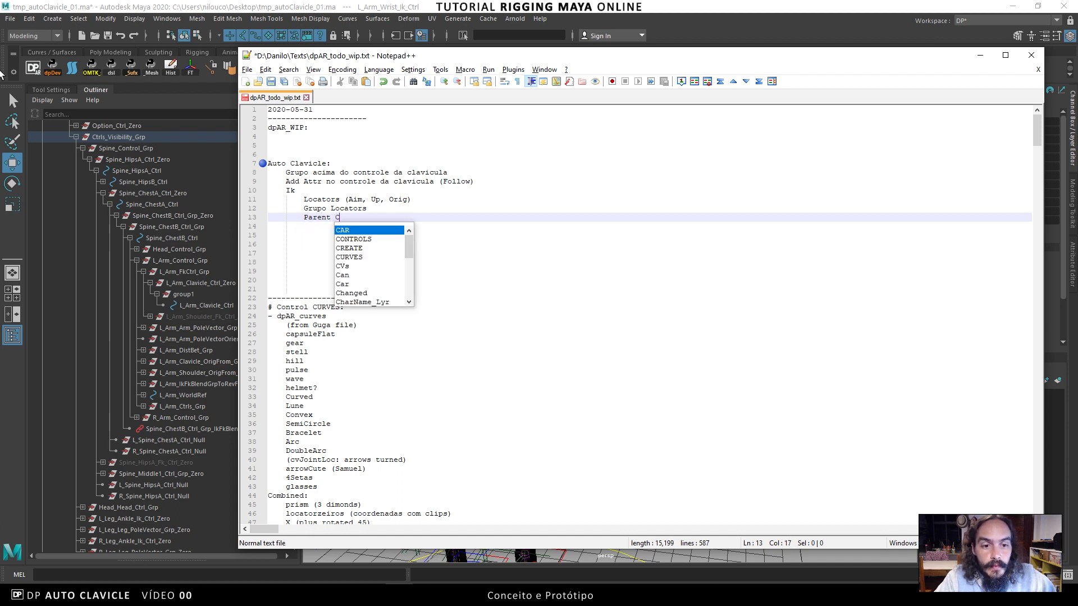
pyautogui.press('BackSpace')
pyautogui.press('BackSpace')
pyautogui.press('BackSpace')
pyautogui.press('BackSpace')
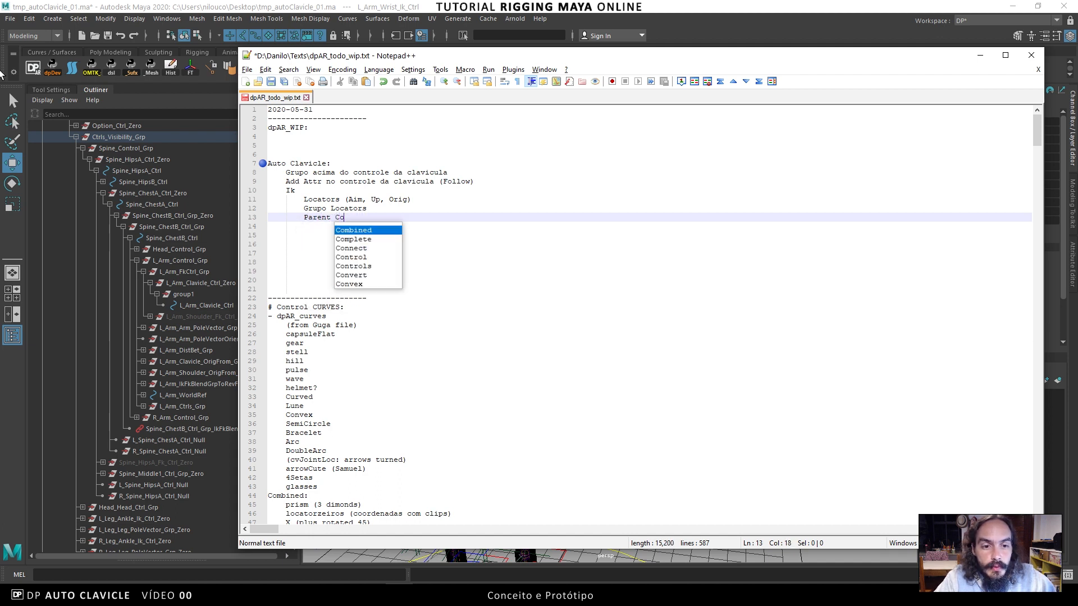
pyautogui.write('onstraint')
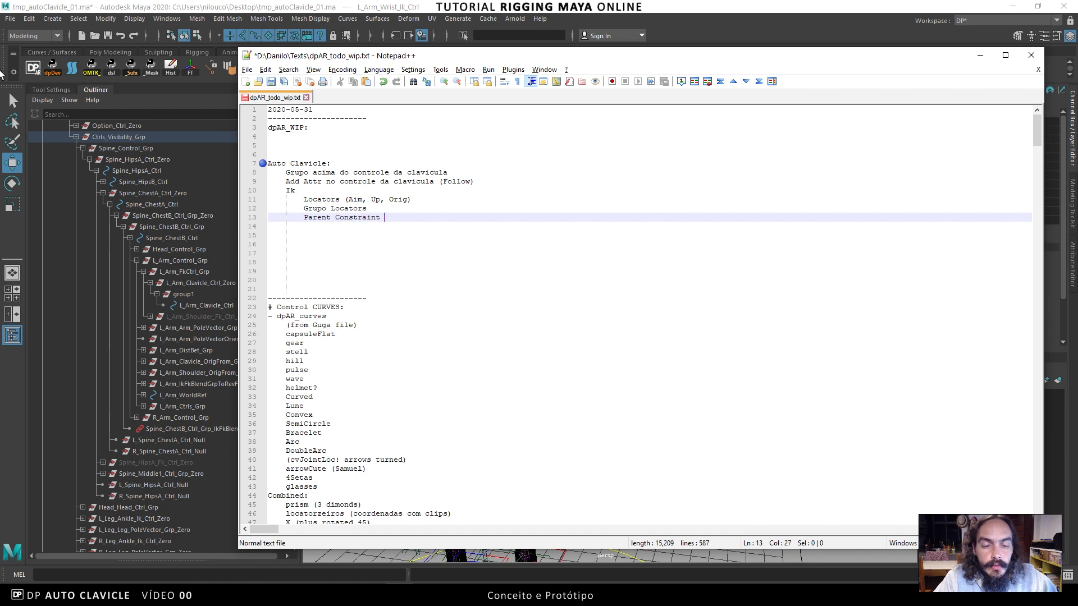
pyautogui.write(' Gr')
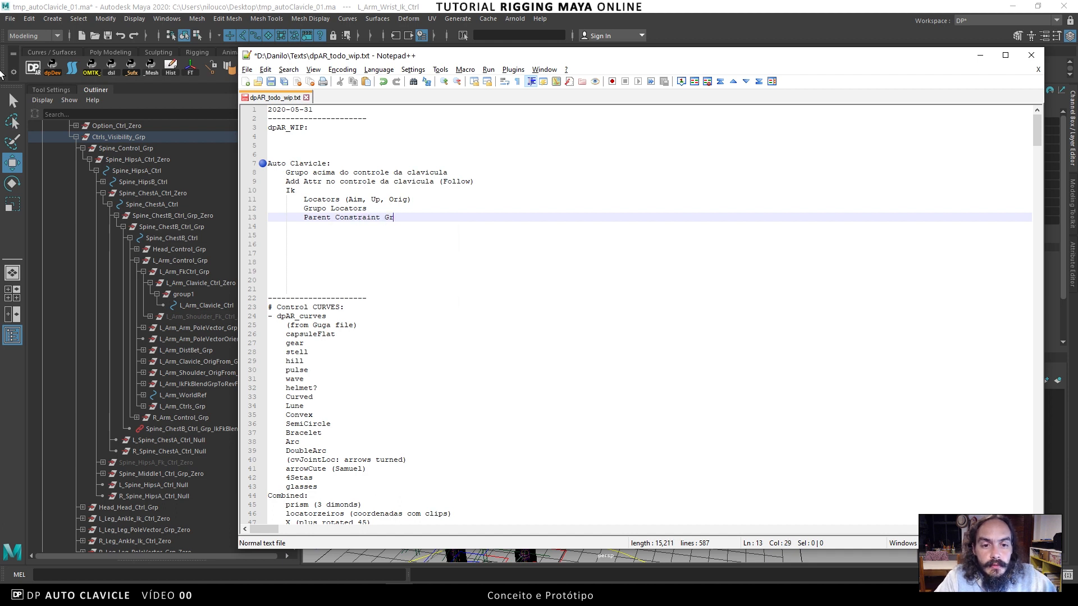
pyautogui.write('upo doe')
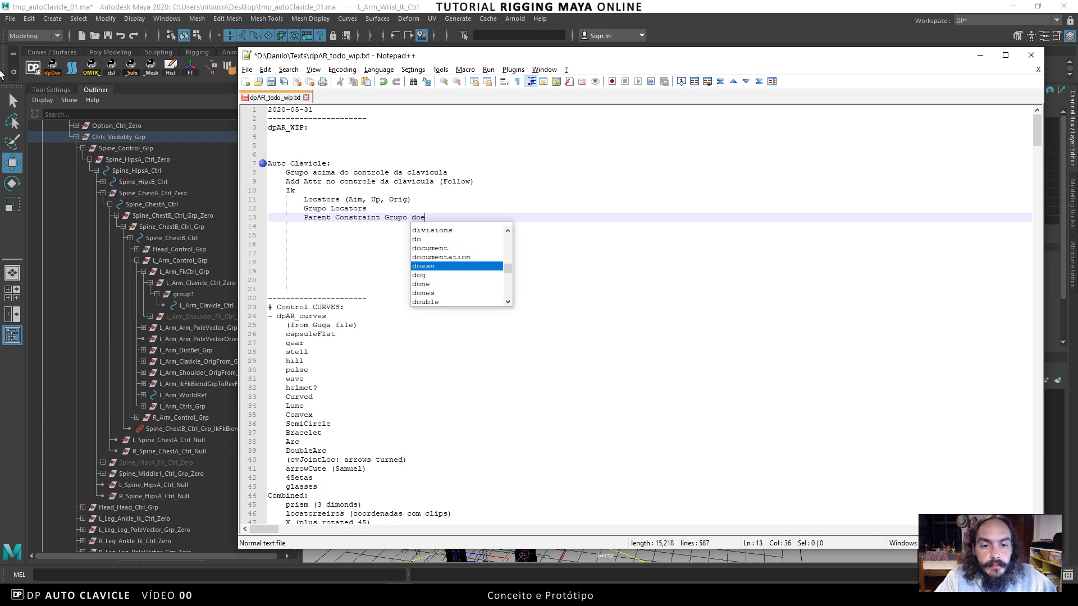
pyautogui.press('BackSpace')
pyautogui.write('s Locators')
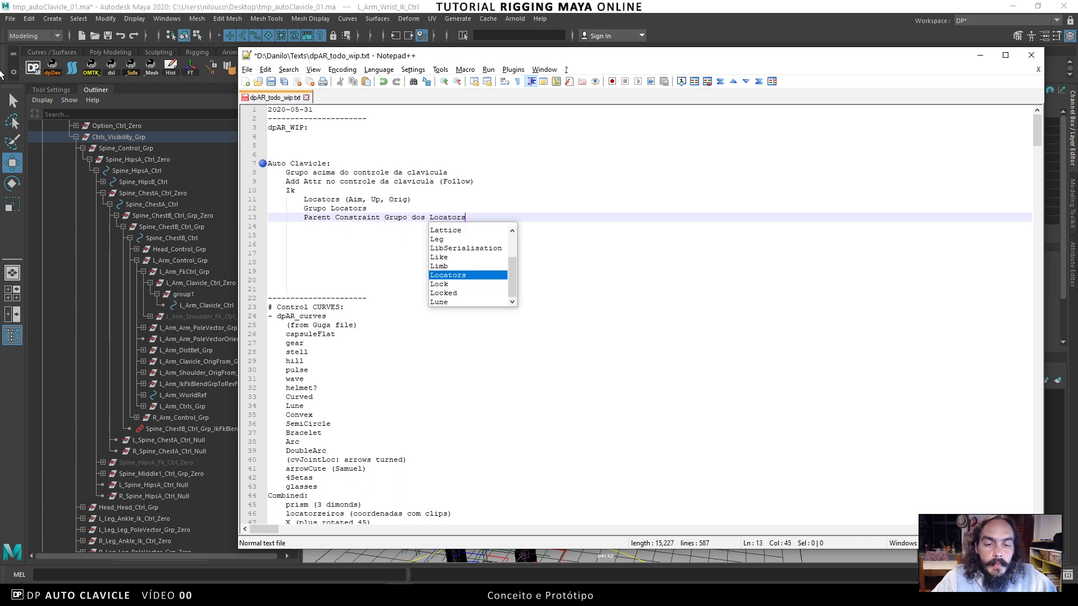
pyautogui.press('Return')
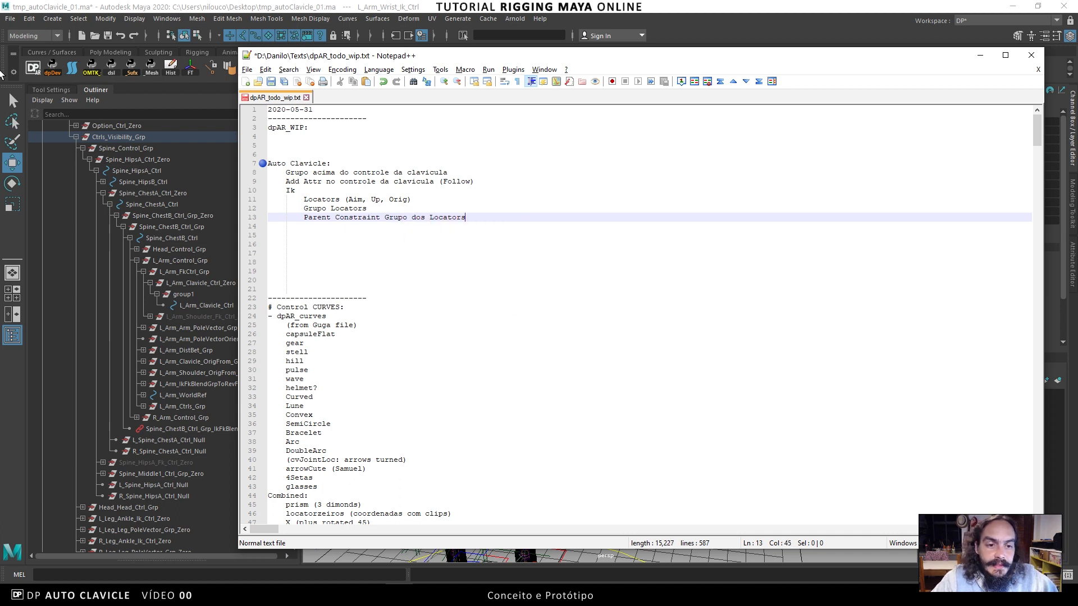
# Add "AimConstraint" as the fourth sub-item under Ik
pyautogui.press('Return')
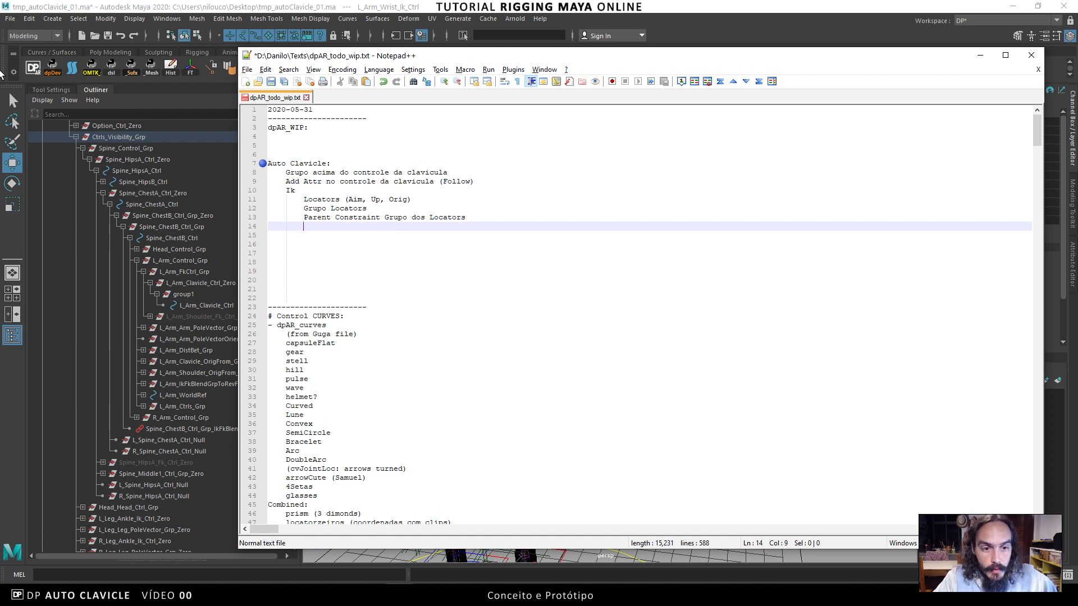
pyautogui.write('AimCOns')
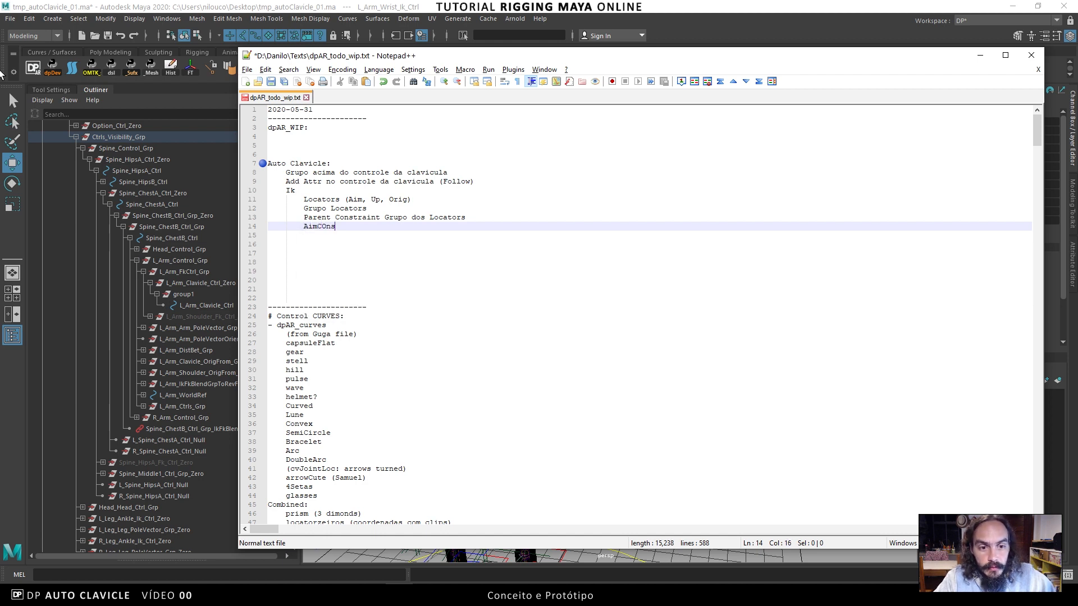
pyautogui.press('BackSpace')
pyautogui.press('BackSpace')
pyautogui.press('BackSpace')
pyautogui.write('onstraint')
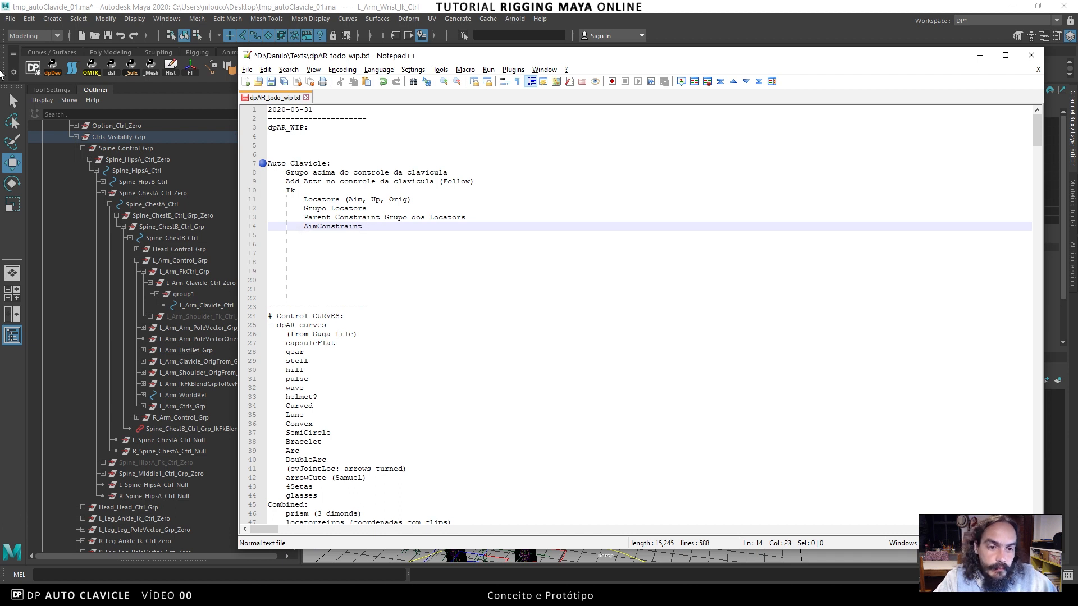
# Add an "Fk" entry at the same level as Ik, with the indented sub-item "Locators (Rot, Orig)"
pyautogui.press('Return')
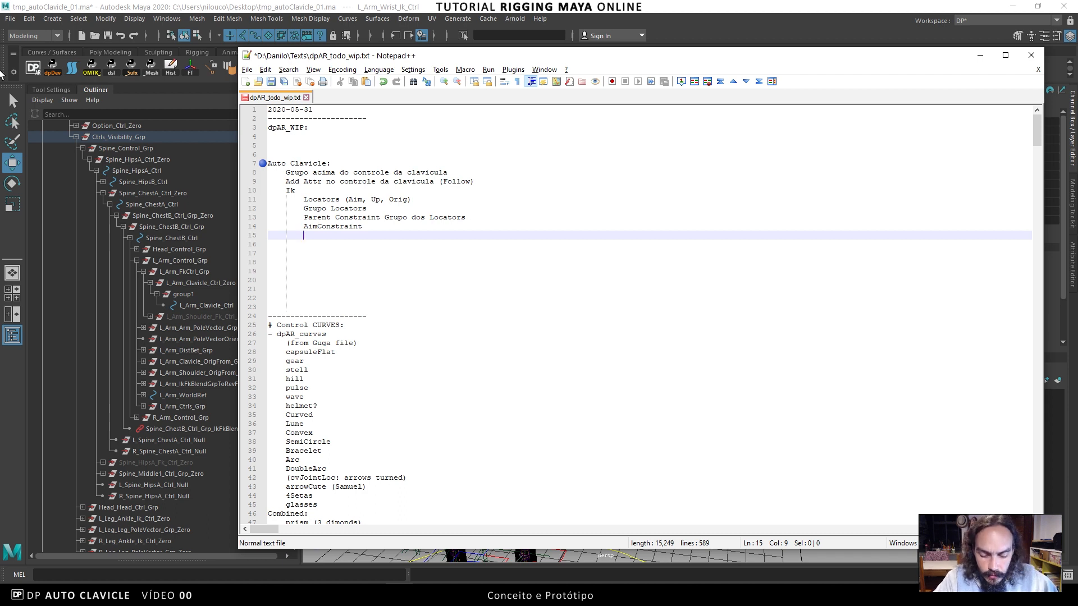
pyautogui.write('Fk')
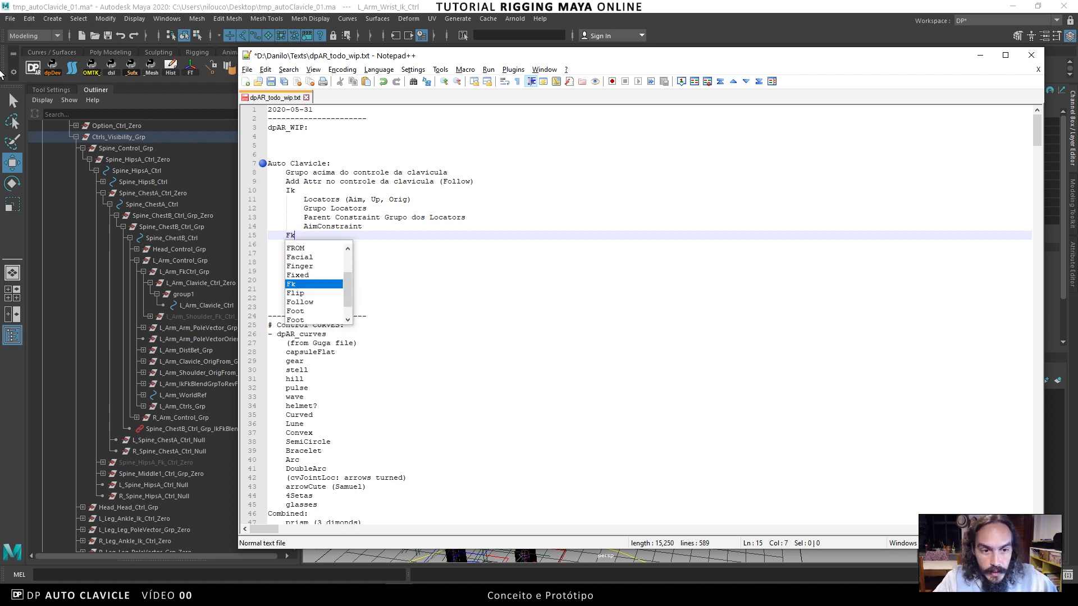
pyautogui.press('Return')
pyautogui.press('Tab')
pyautogui.write('Locators')
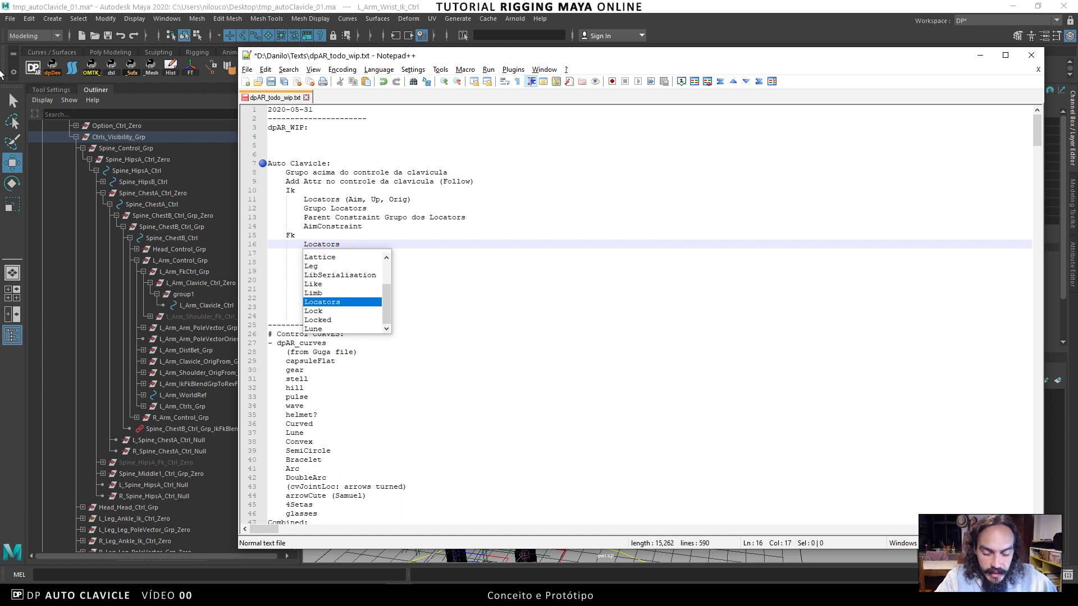
pyautogui.write('(')
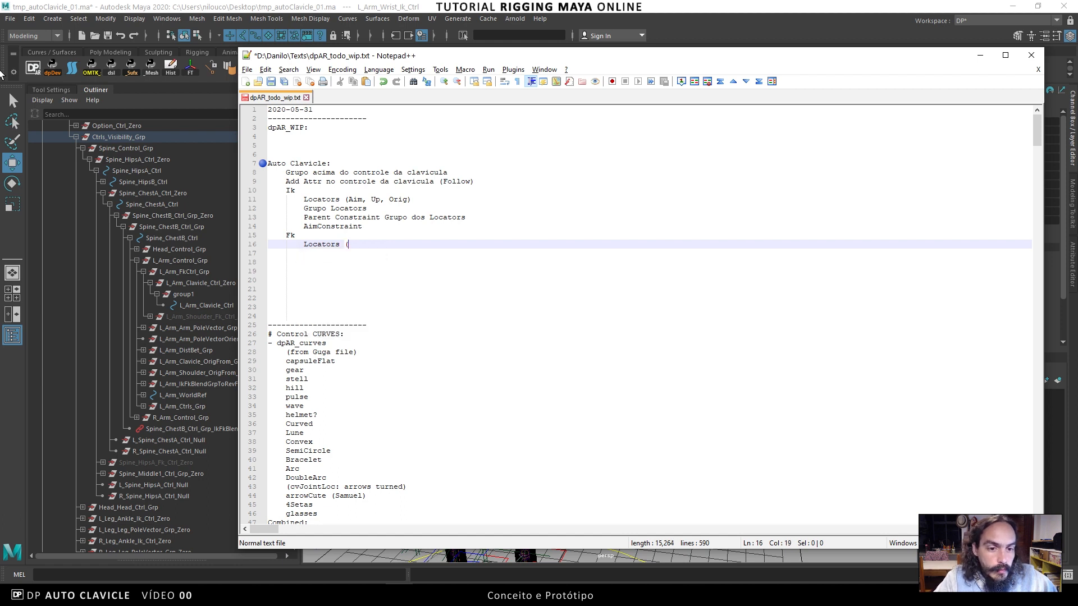
pyautogui.write('Rot')
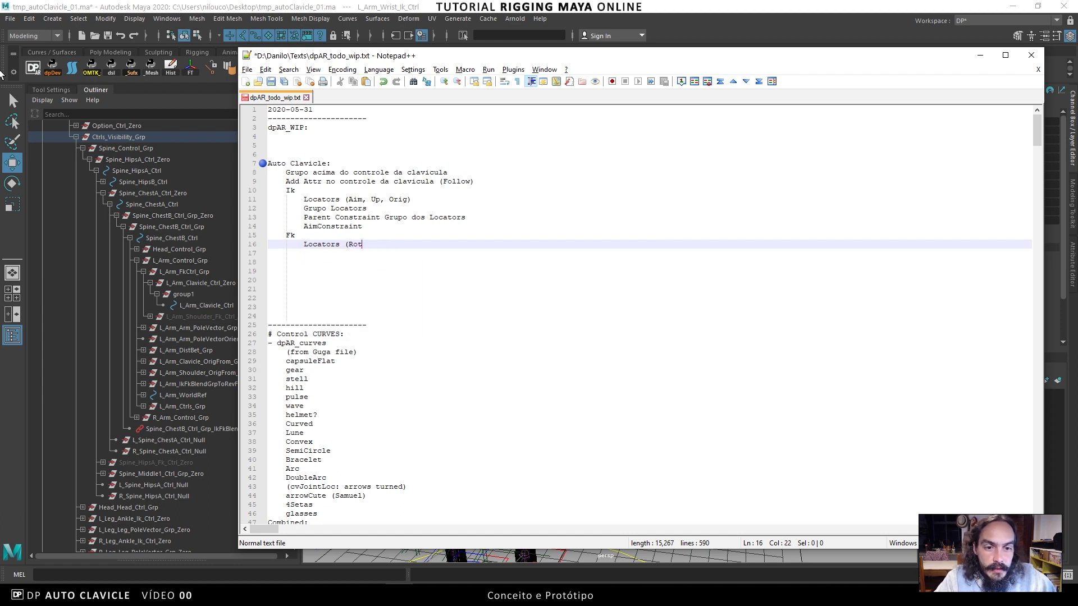
pyautogui.write(', Orig)')
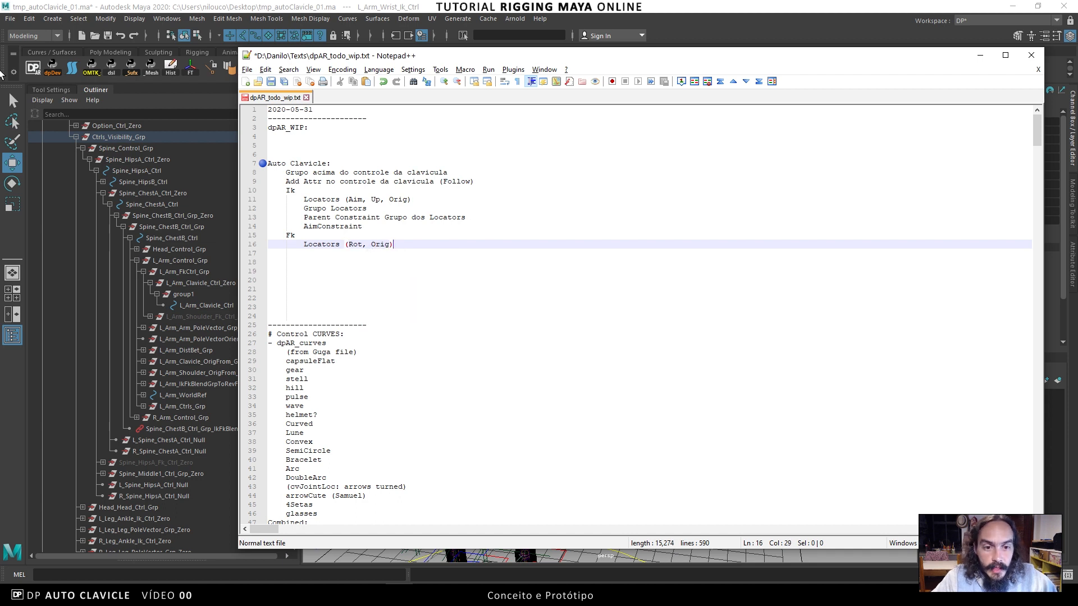
# Add the entry "Extrair rotacoes" below the Fk section, at the same level as Fk
pyautogui.press('Return')
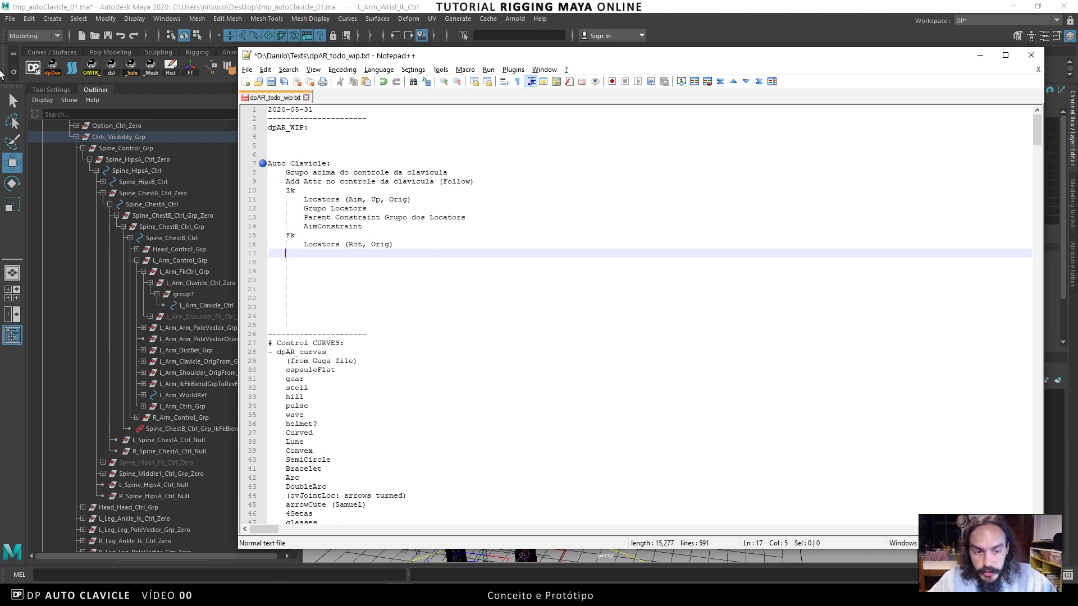
pyautogui.press('Return')
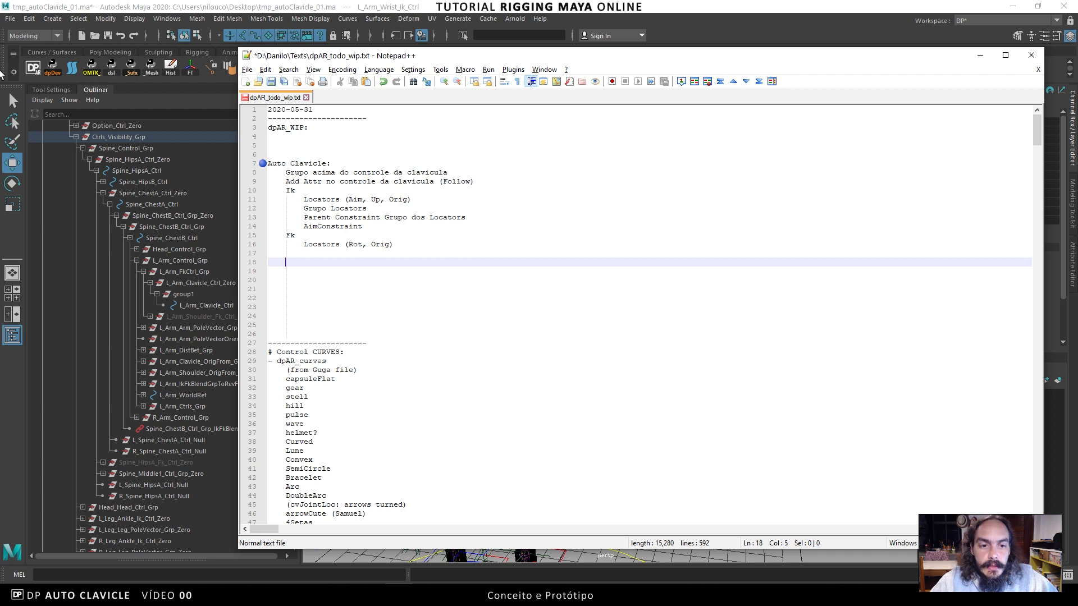
pyautogui.press('Up')
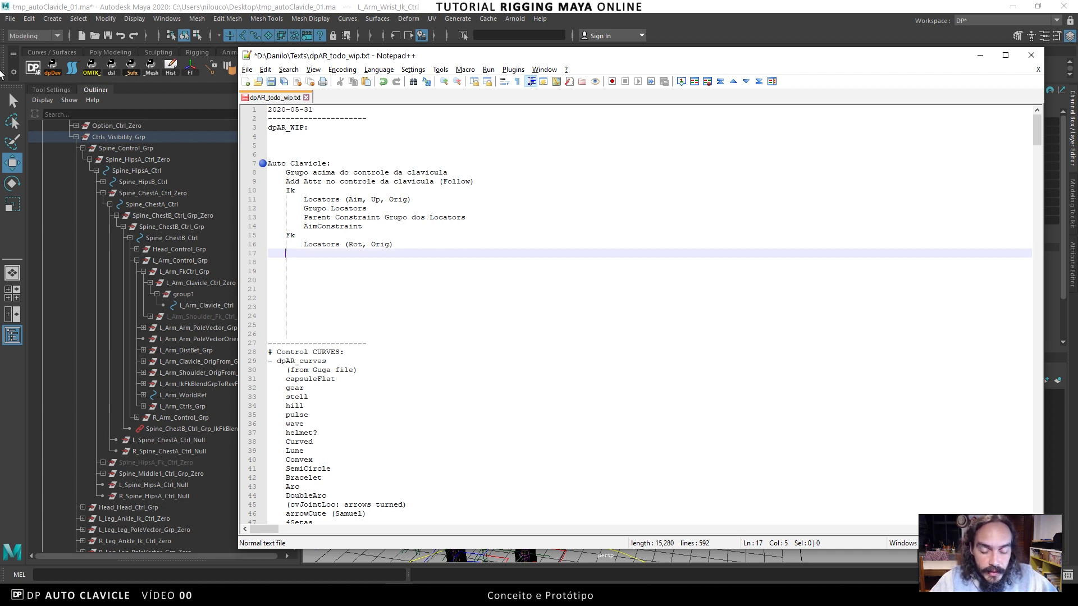
pyautogui.write('Extra')
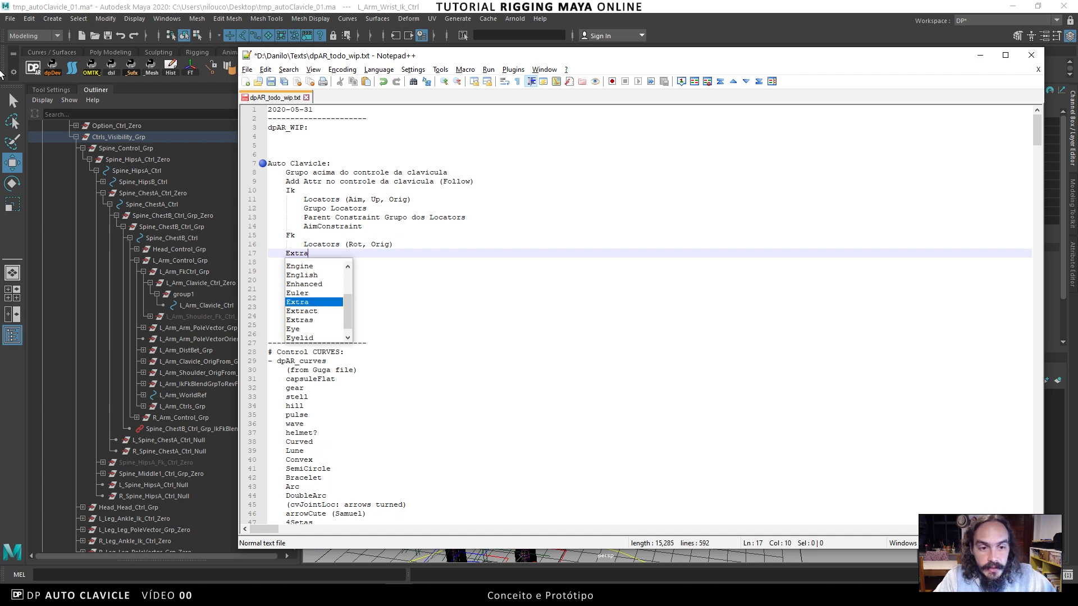
pyautogui.write('ir rotacoe')
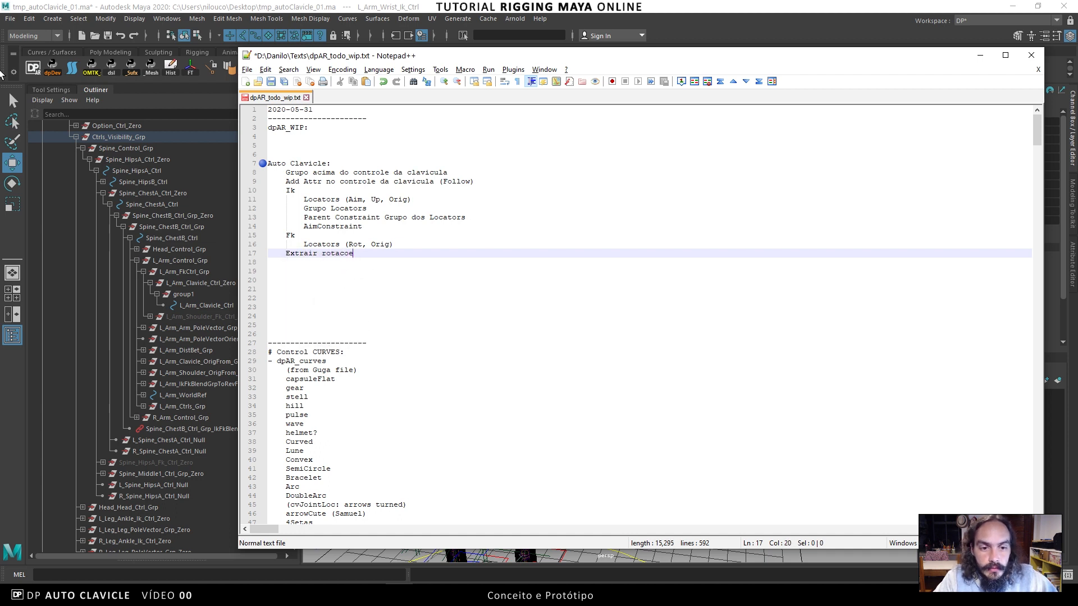
pyautogui.write('s')
pyautogui.press('Return')
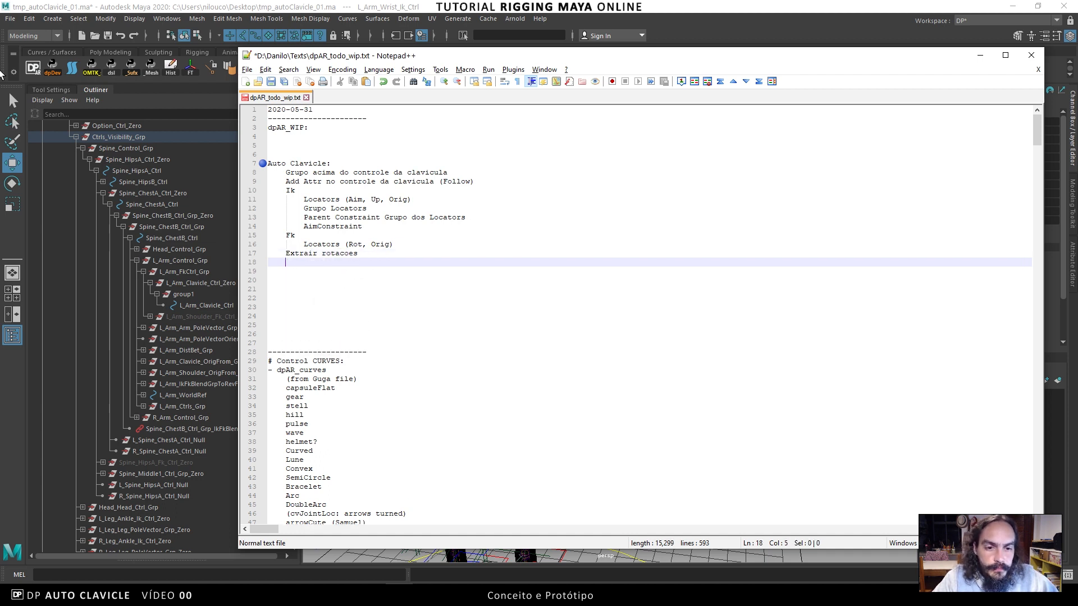
# Correct the spelling of the last word in the new entry so it reads "Extrair rotações"
pyautogui.press('BackSpace')
pyautogui.press('BackSpace')
pyautogui.press('BackSpace')
pyautogui.press('BackSpace')
pyautogui.press('BackSpace')
pyautogui.press('BackSpace')
pyautogui.write('ções')
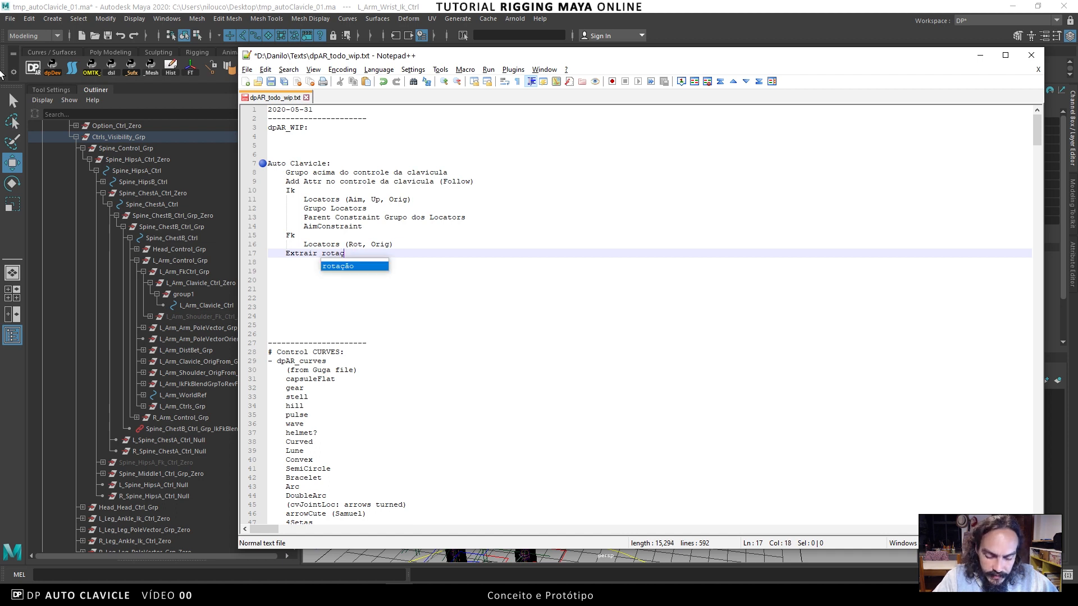
# Add "multiMatrix" and "decomposeMatrix" as the first two indented sub-items under "Extrair rotações"
pyautogui.press('Return')
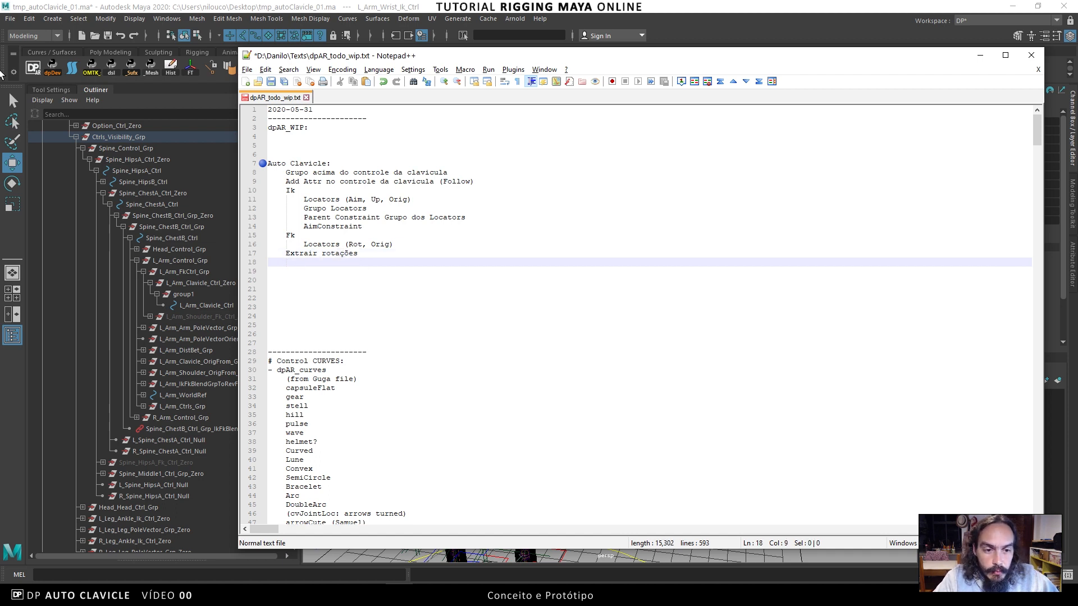
pyautogui.write('multi')
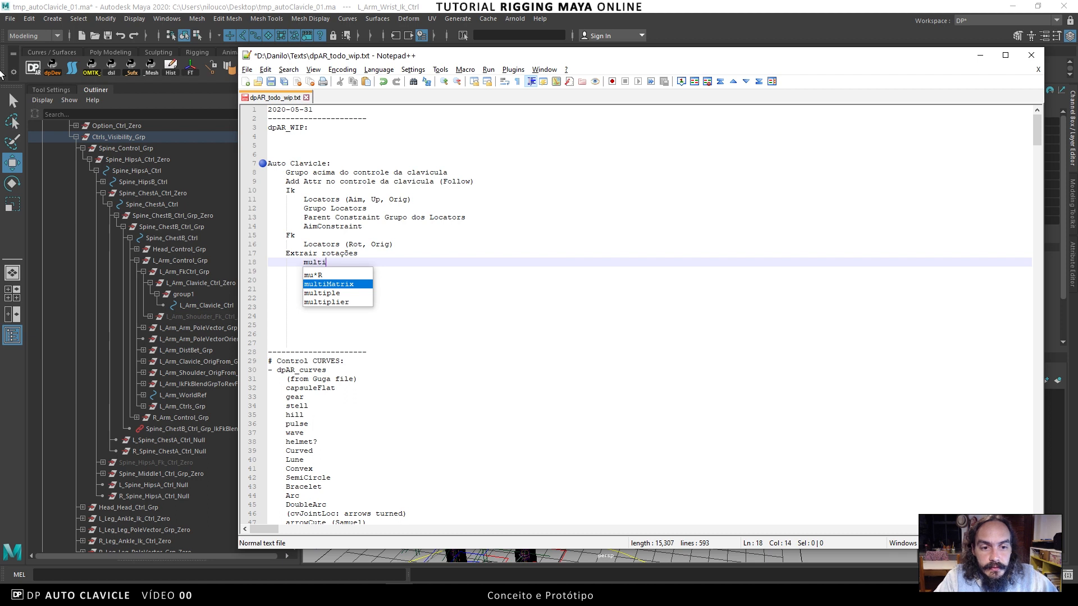
pyautogui.write('Matrix')
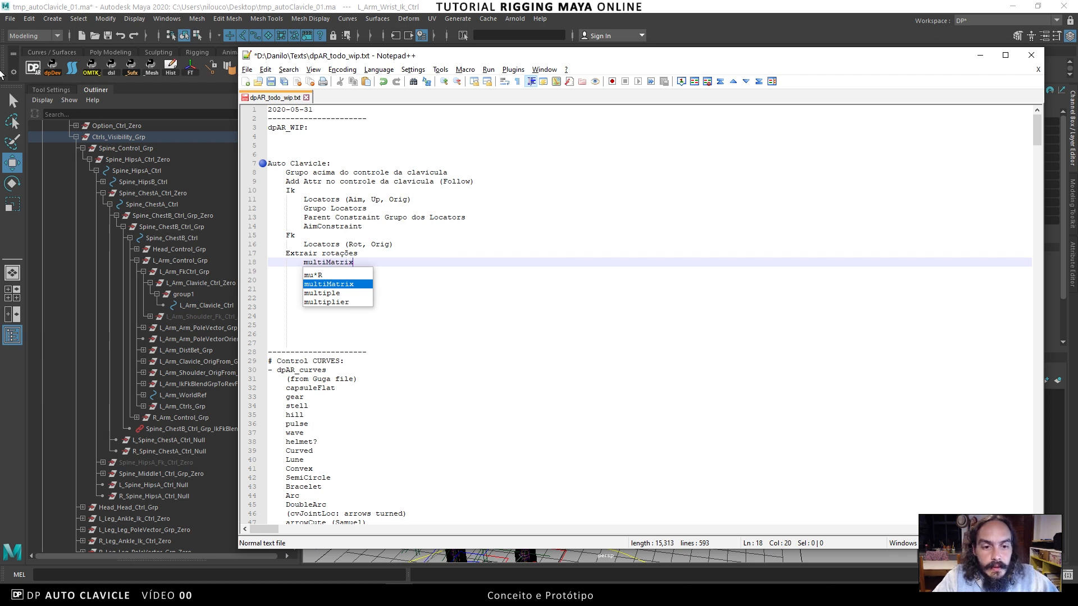
pyautogui.press('Escape')
pyautogui.press('Return')
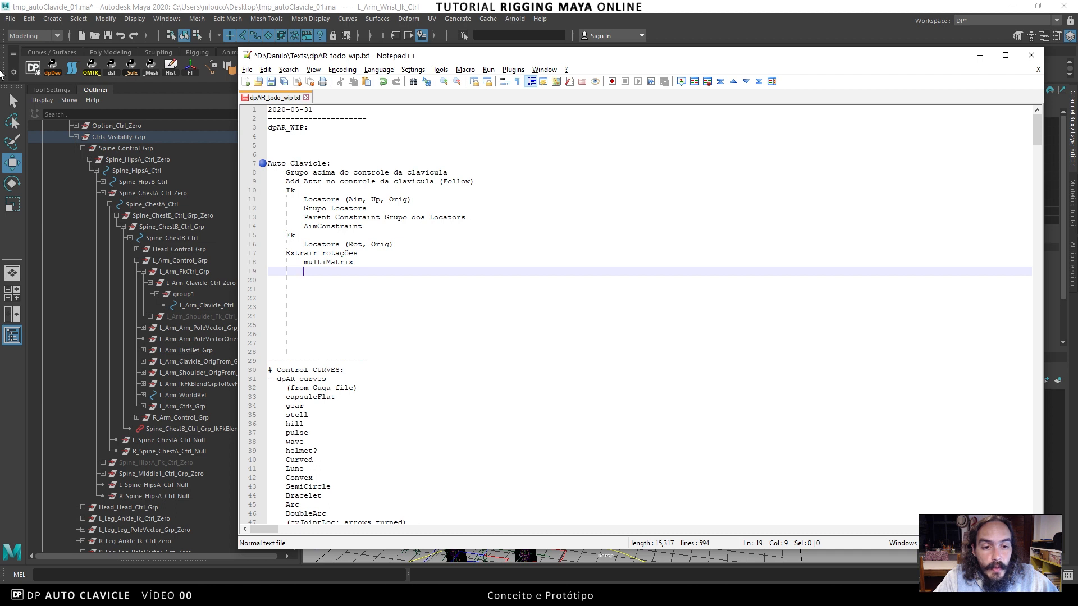
pyautogui.write('decom')
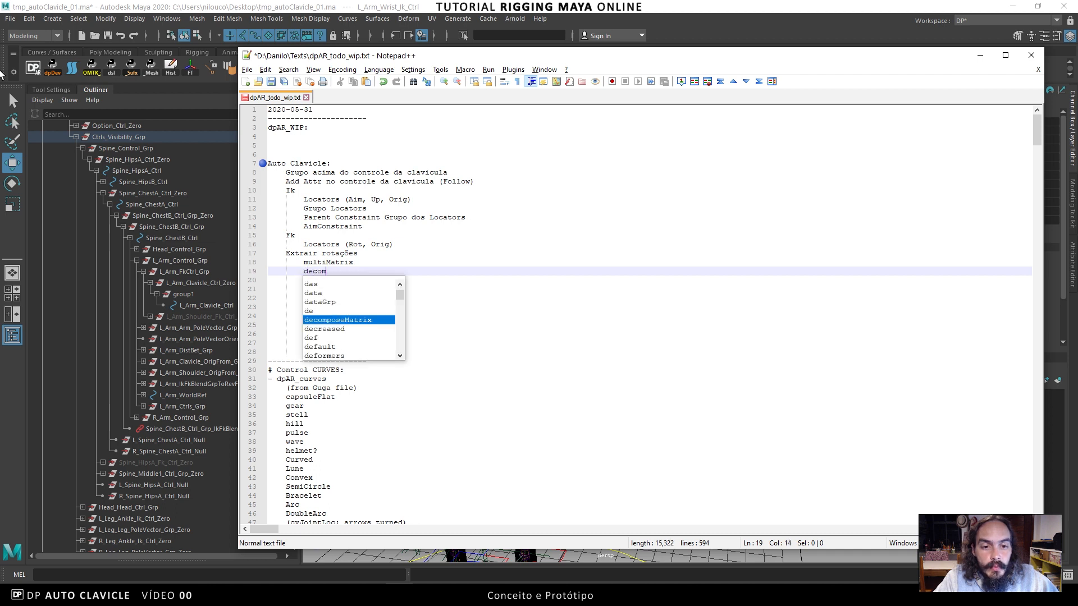
pyautogui.write('poseMatrix')
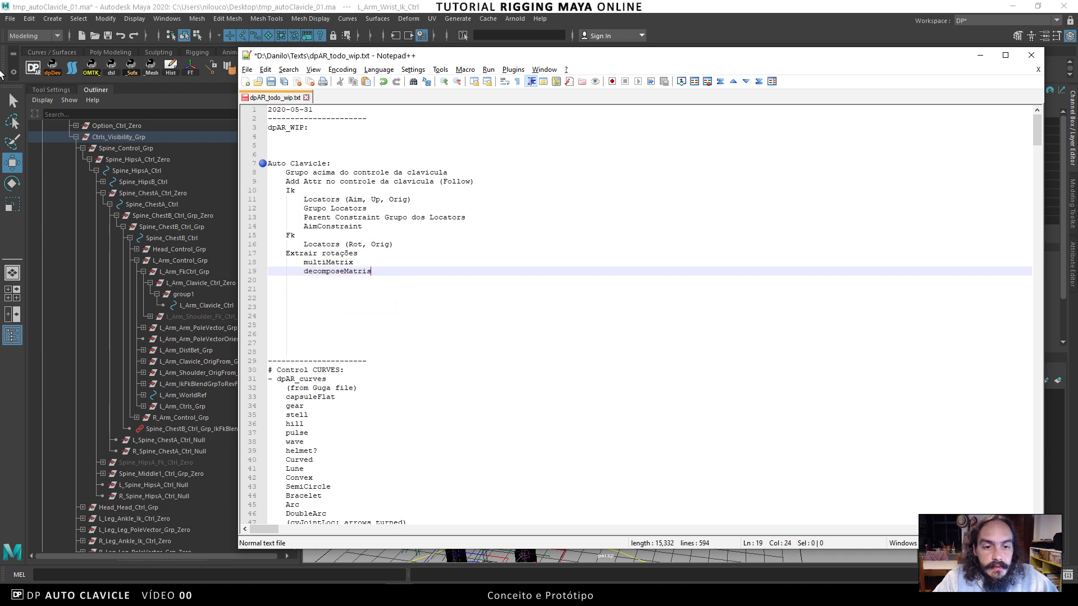
# Add "quaternion" and "multiplyDivide (intensidade)" as further sub-items below decomposeMatrix, at the same indent
pyautogui.press('Return')
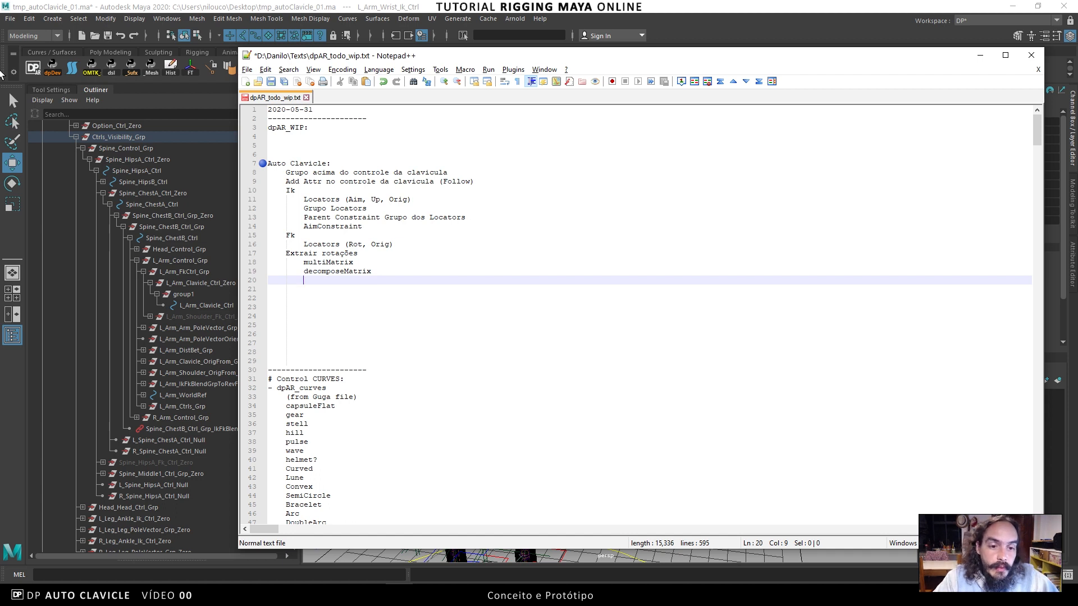
pyautogui.write('quatern')
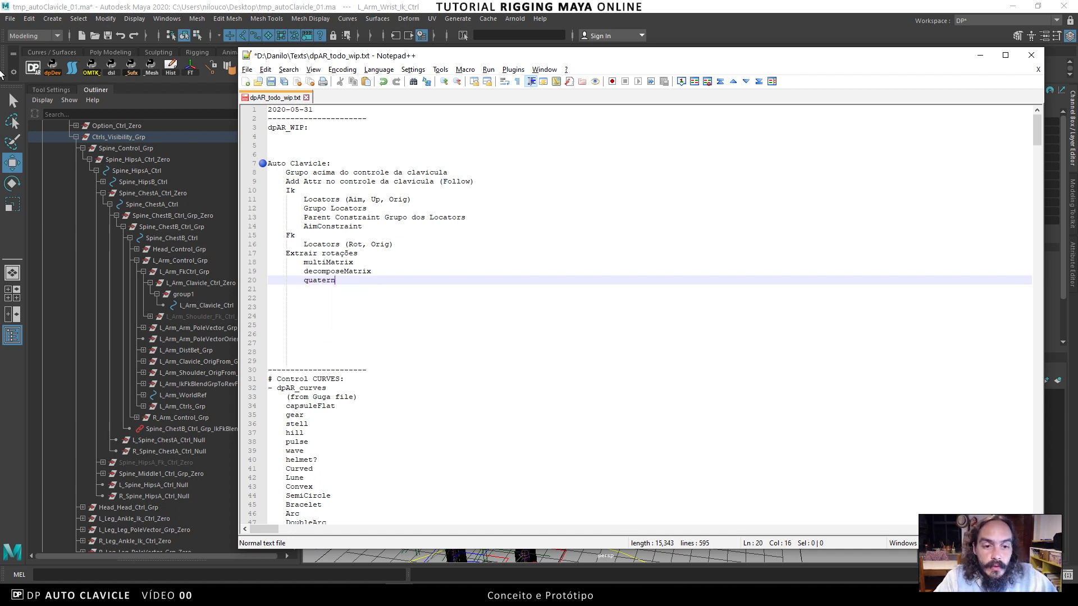
pyautogui.write('ion')
pyautogui.press('Return')
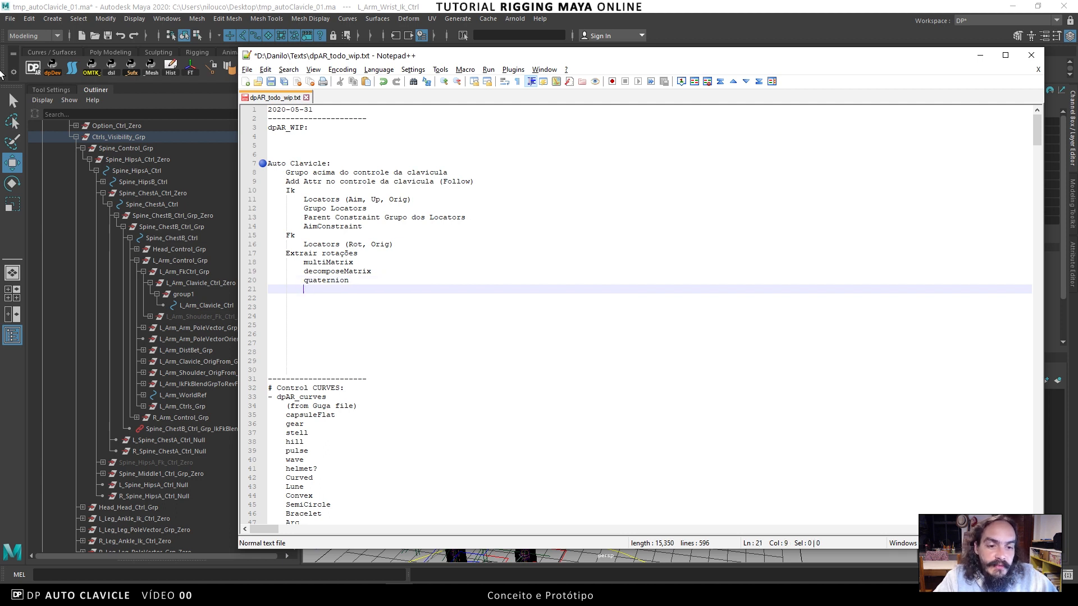
pyautogui.write('multi')
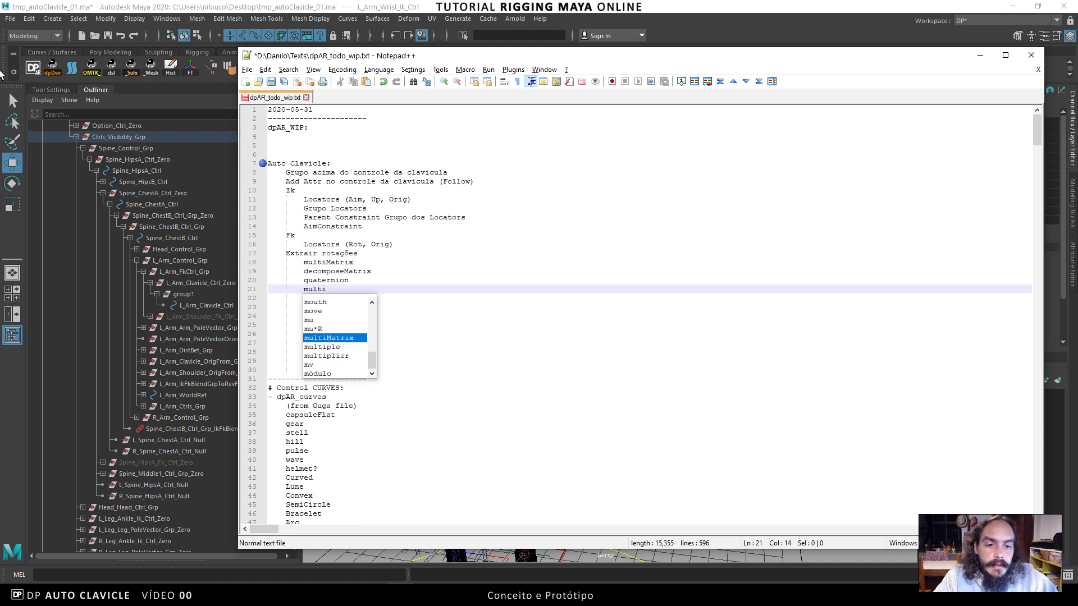
pyautogui.write('plyDivide')
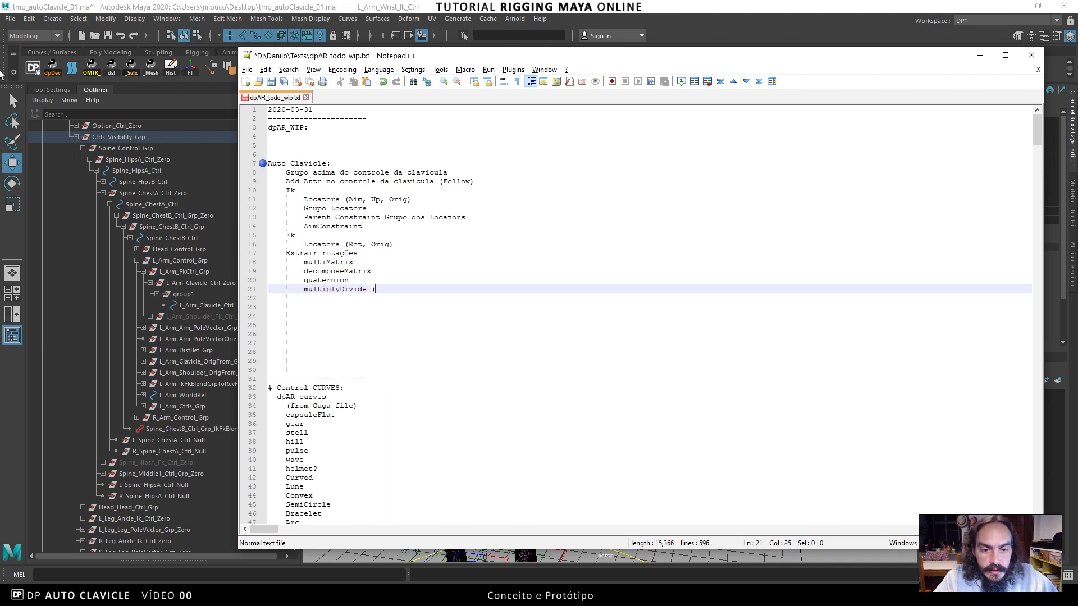
pyautogui.write(' (intens')
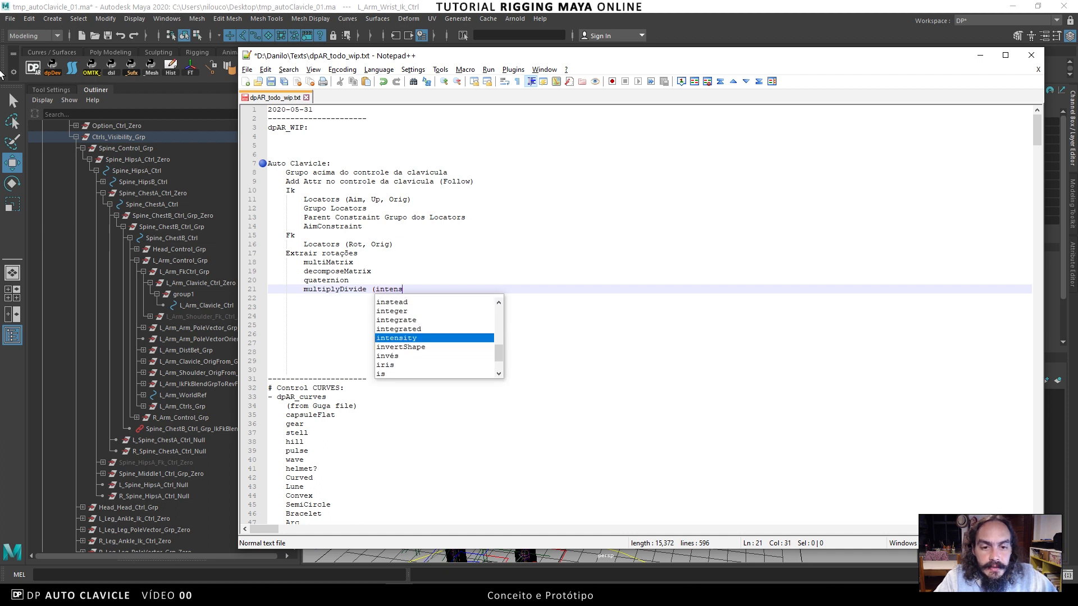
pyautogui.write('idade')
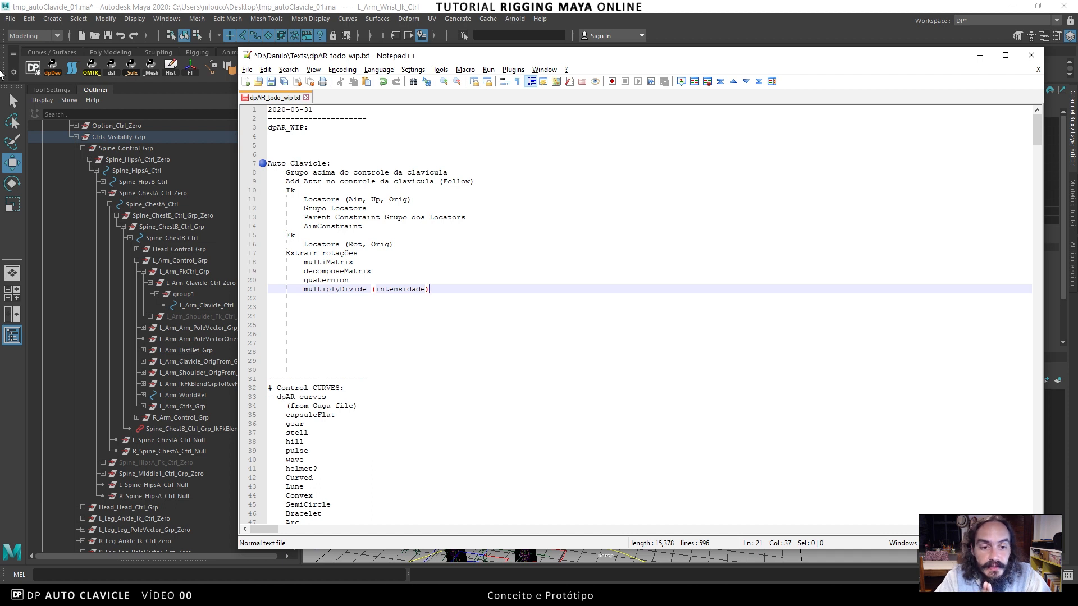
# Add the entry "Conexões dos atributos" below that section, at the same level as "Extrair rotações", and save the text file
pyautogui.press('Return')
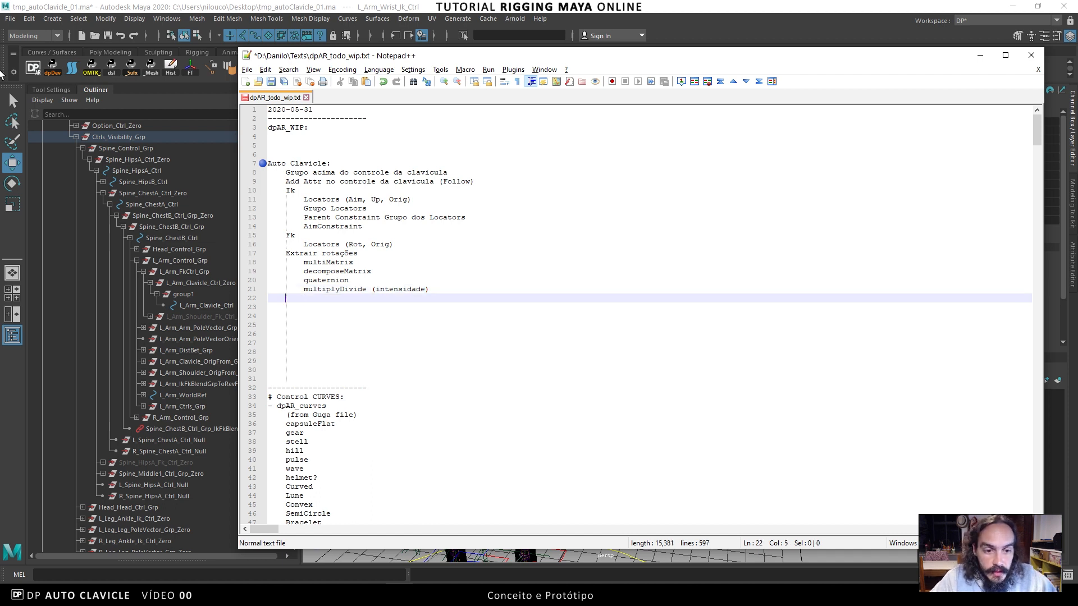
pyautogui.write('Cone')
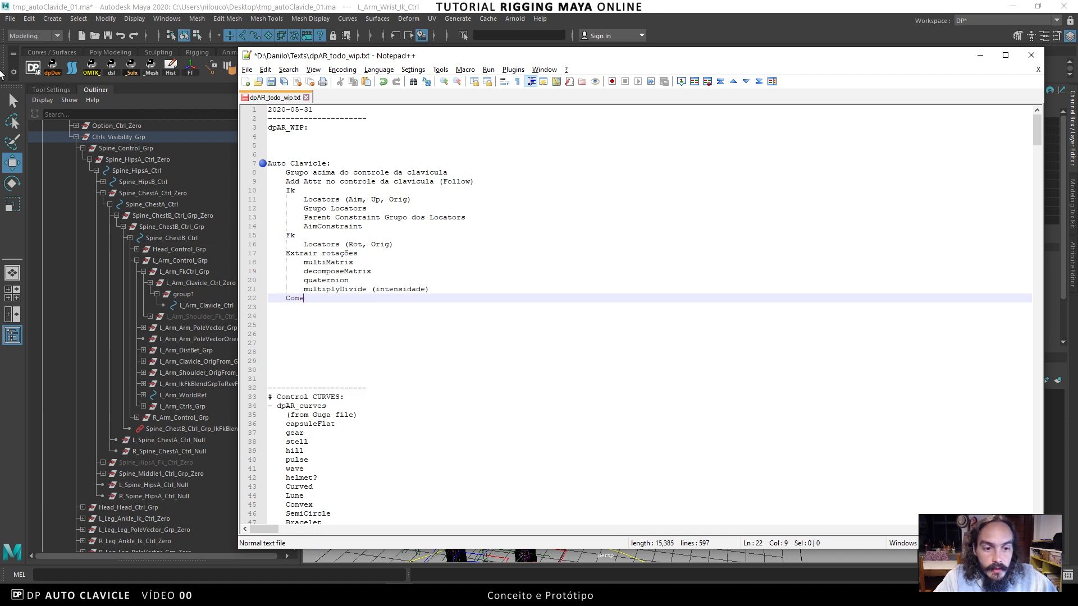
pyautogui.write('xões')
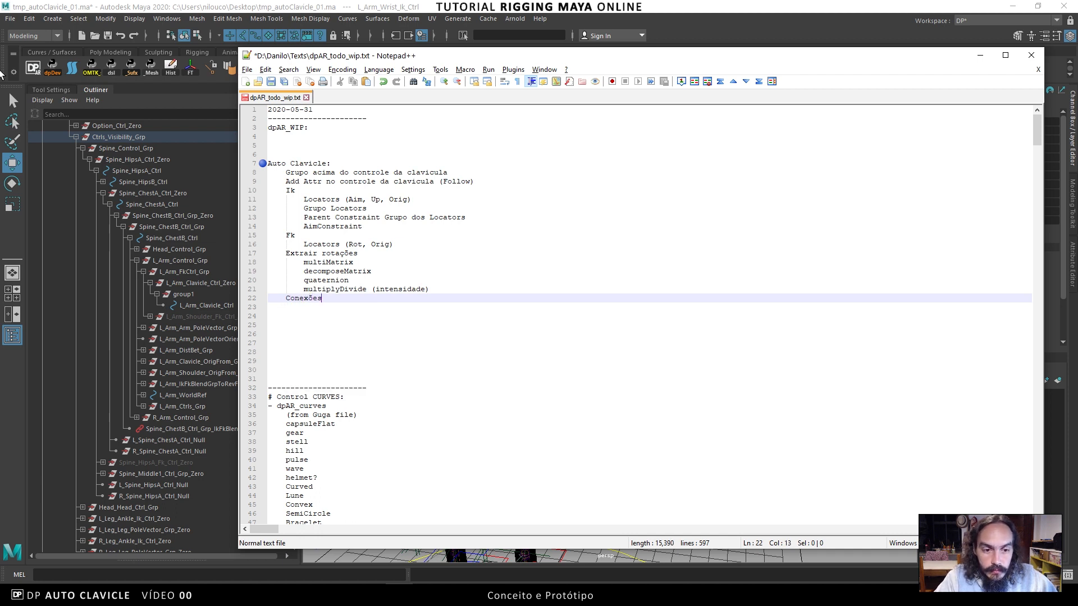
pyautogui.write(' dos atribu')
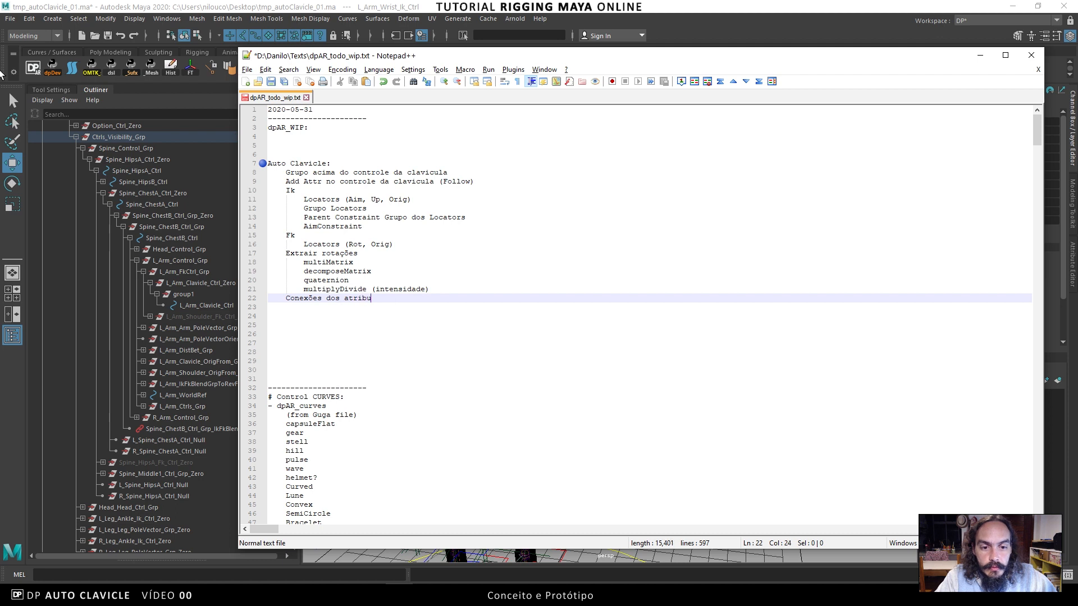
pyautogui.write('tos')
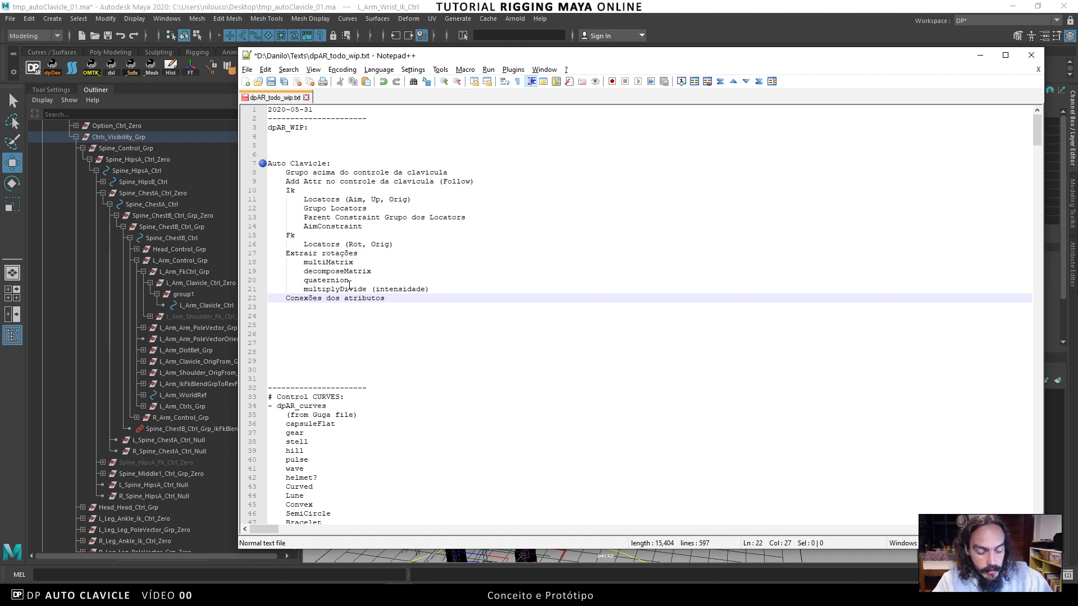
pyautogui.hotkey('ctrl', 's')
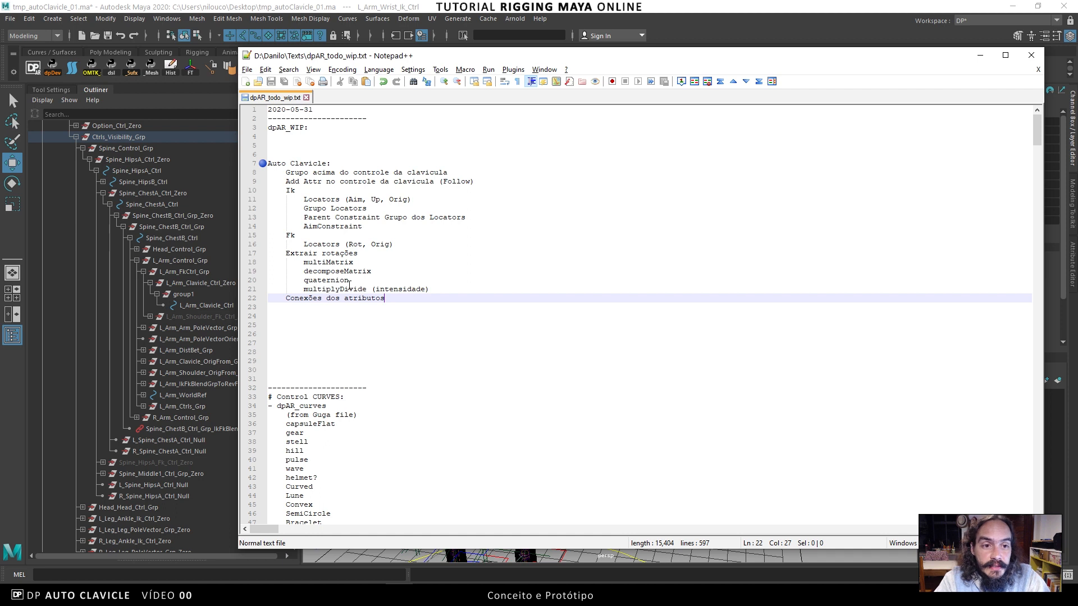